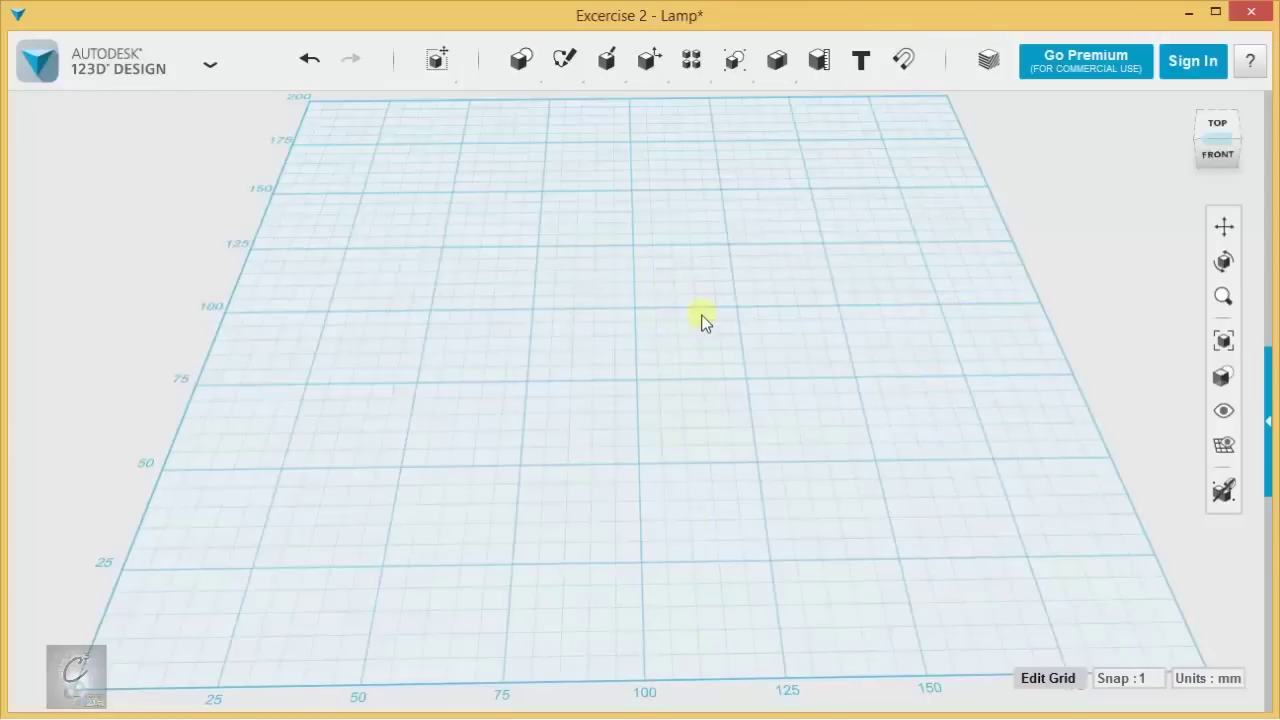
Step: Sketch a circle on the grid near its front-left corner as the base profile of the lamp shade
middle_click_drag(700, 320, 740, 366)
middle_click_drag(752, 411, 724, 366)
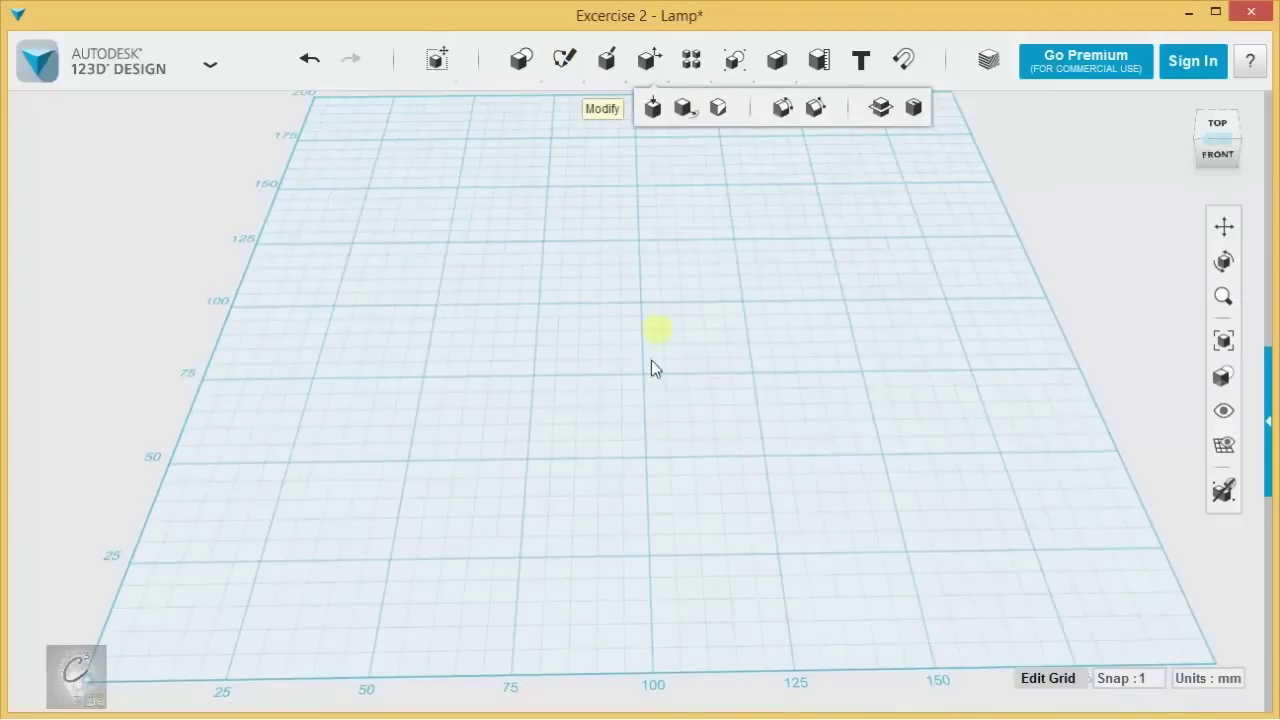
right_click_drag(646, 383, 643, 356)
mouse_move(569, 85)
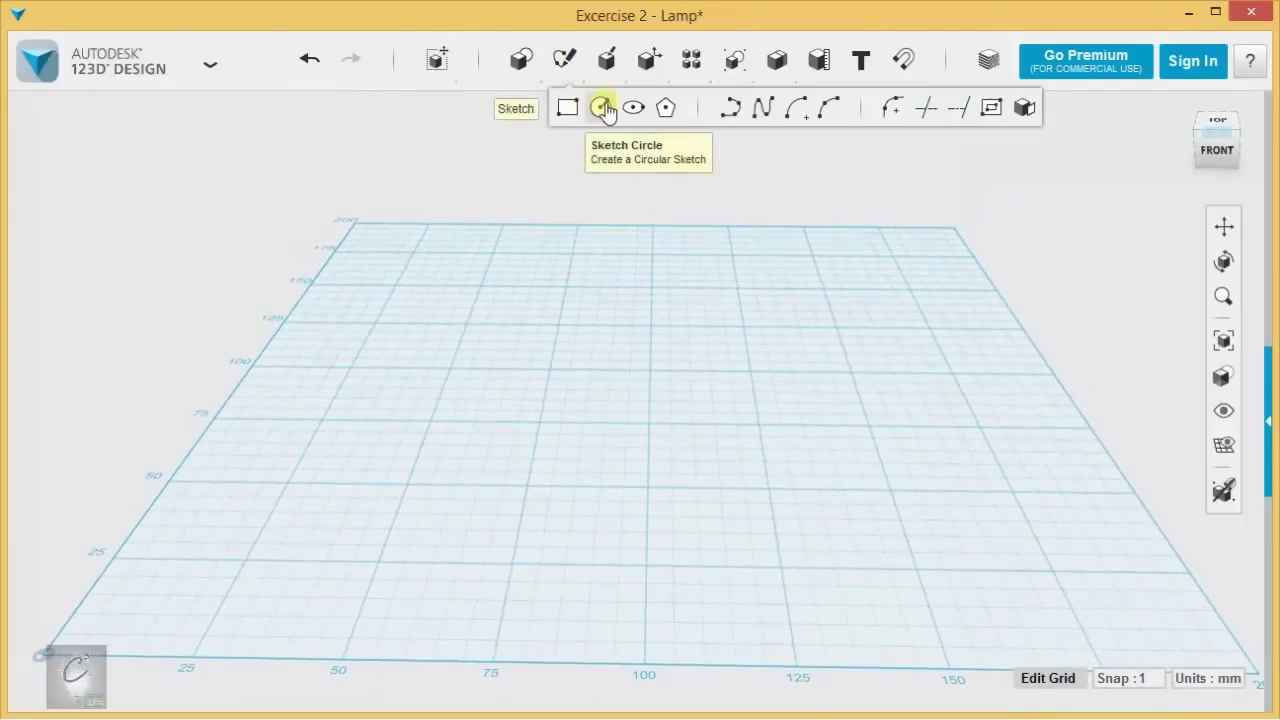
left_click(603, 110)
left_click(434, 566)
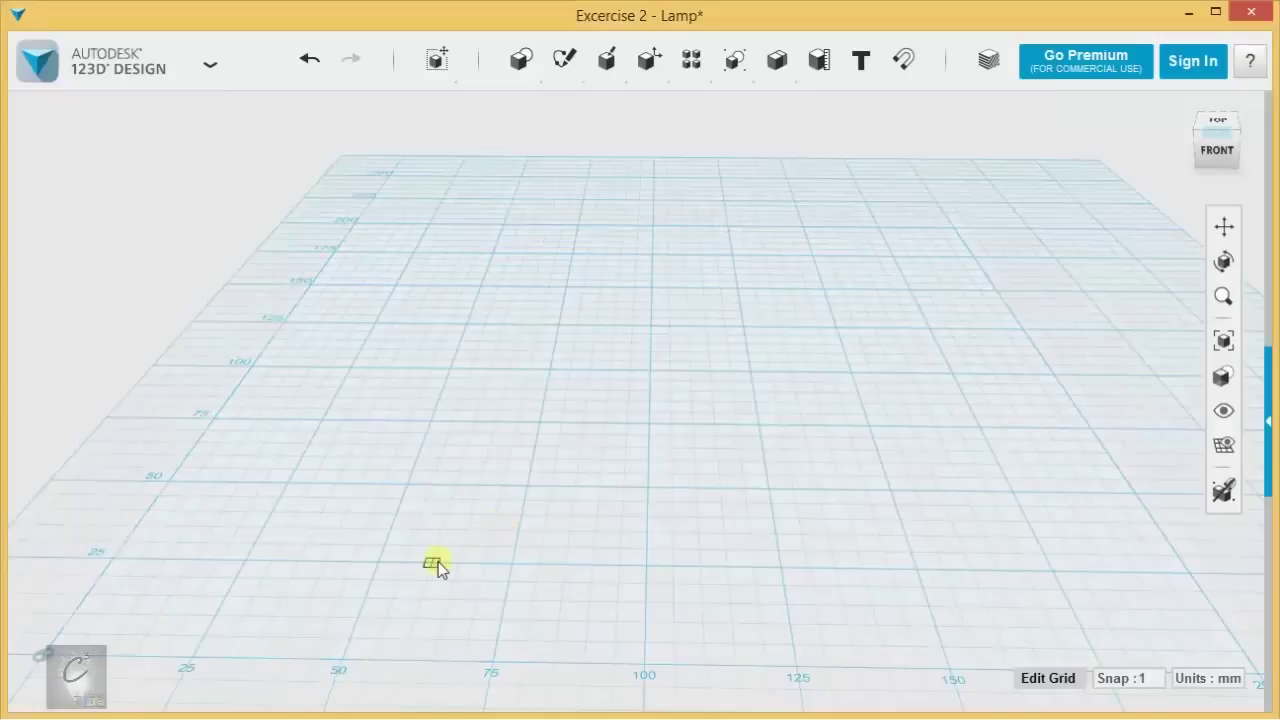
left_click(506, 510)
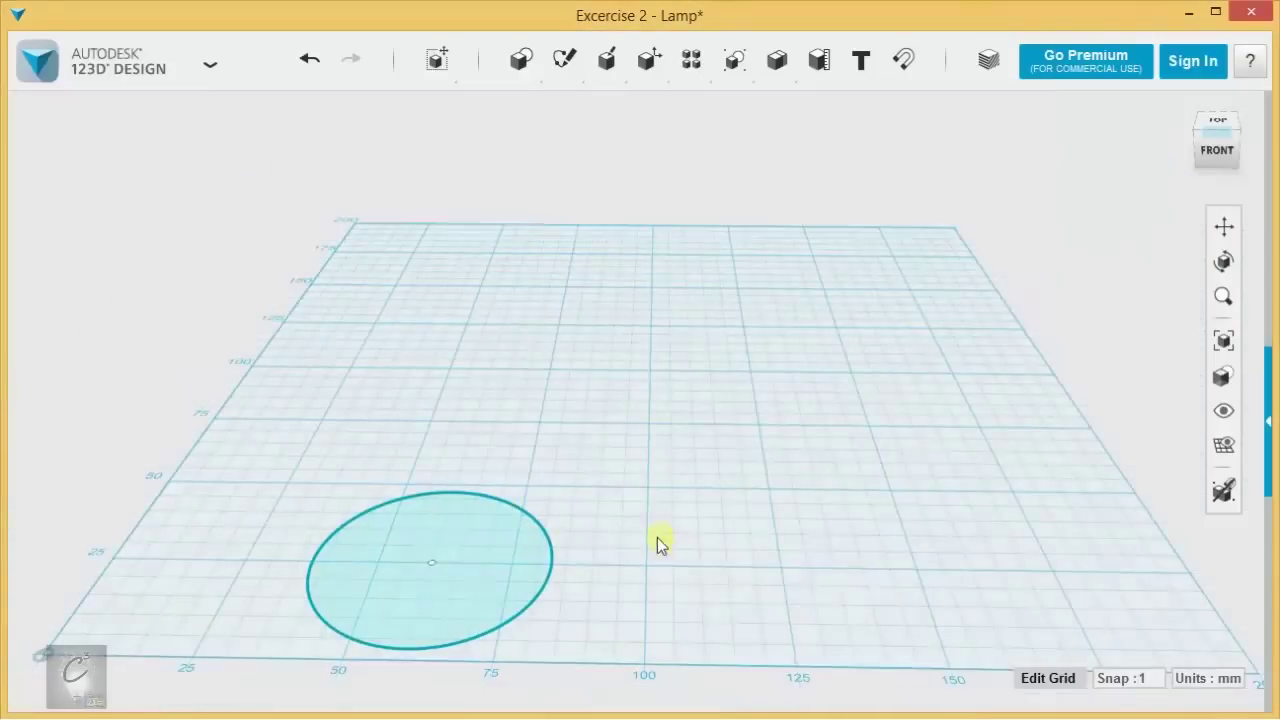
Step: Copy the base circle and raise the copy straight above the original
scroll(774, 469, "up", 5)
middle_click_drag(776, 476, 858, 465)
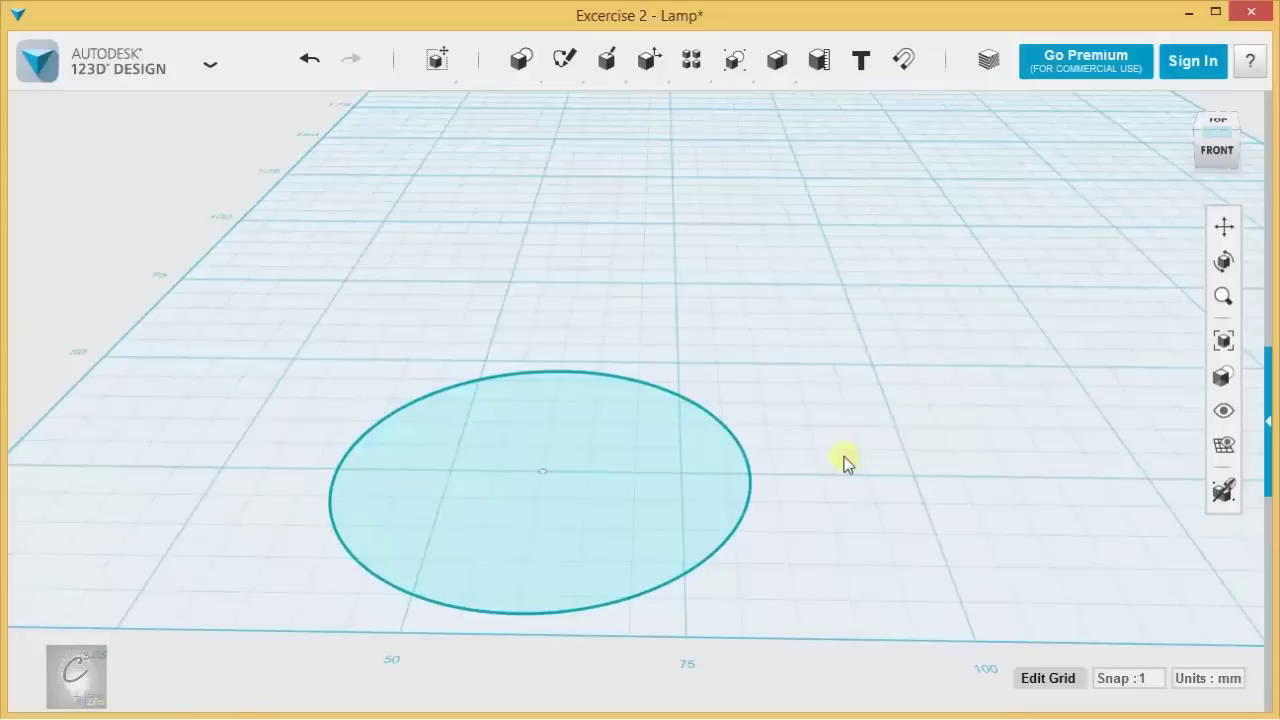
left_click(630, 478)
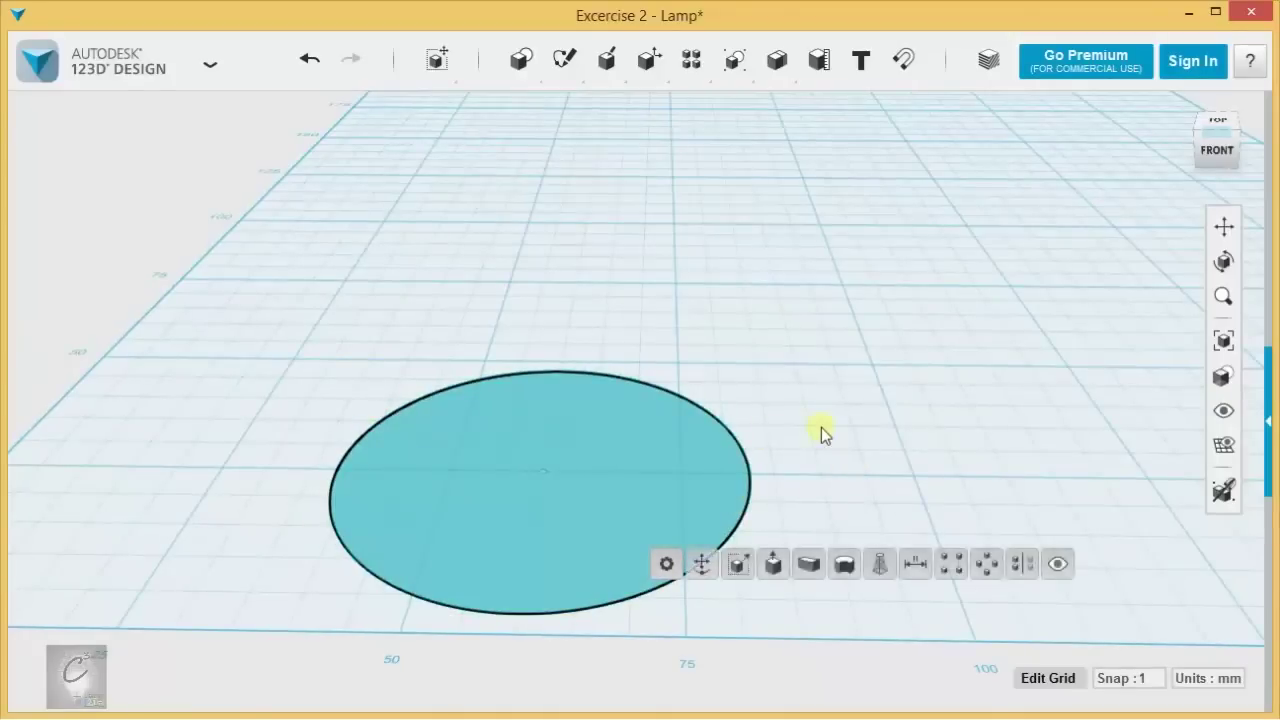
key("e")
left_click_drag(546, 408, 529, 177)
middle_click_drag(834, 255, 857, 280)
left_click(847, 361)
Step: Scale the raised circle uniformly by a factor of about 0.81
scroll(857, 280, "down", 2)
left_click(749, 268)
key("s")
left_click_drag(676, 326, 665, 325)
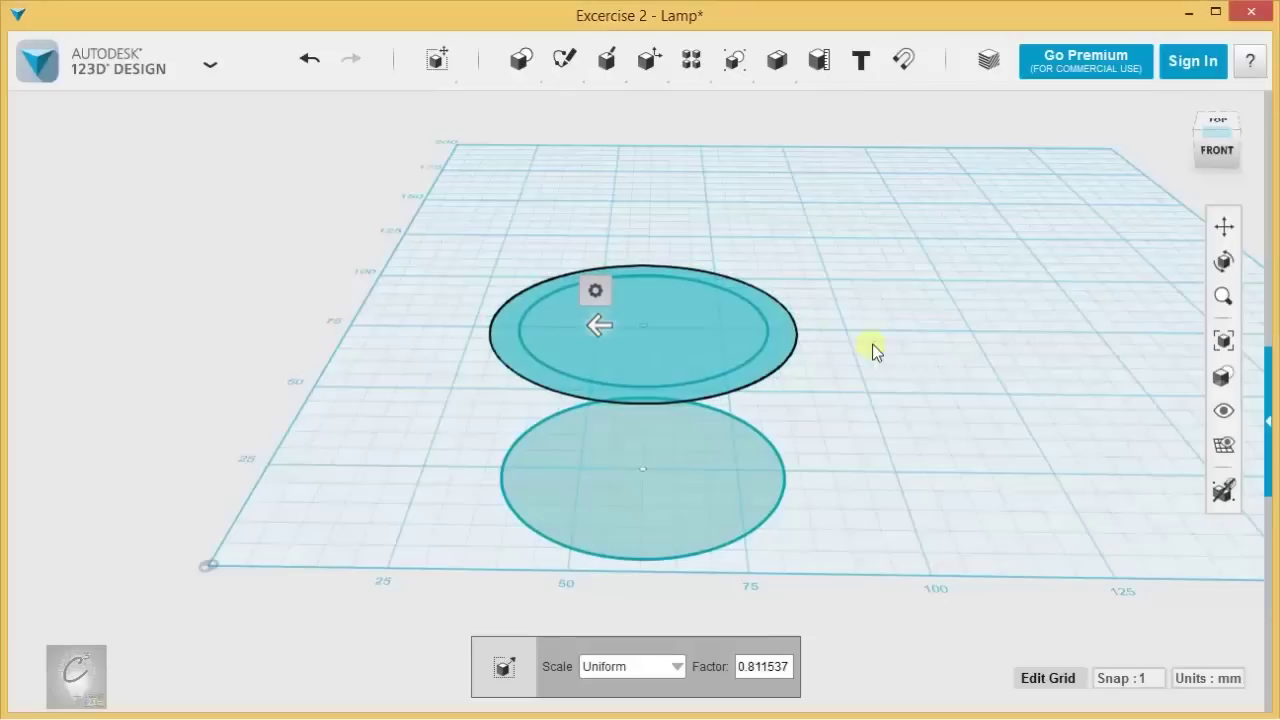
left_click(866, 322)
Step: Copy the second circle and move the copy up 16 mm
left_click(702, 340)
key("ctrl+t")
middle_click_drag(843, 246, 836, 349)
left_click_drag(650, 386, 652, 282)
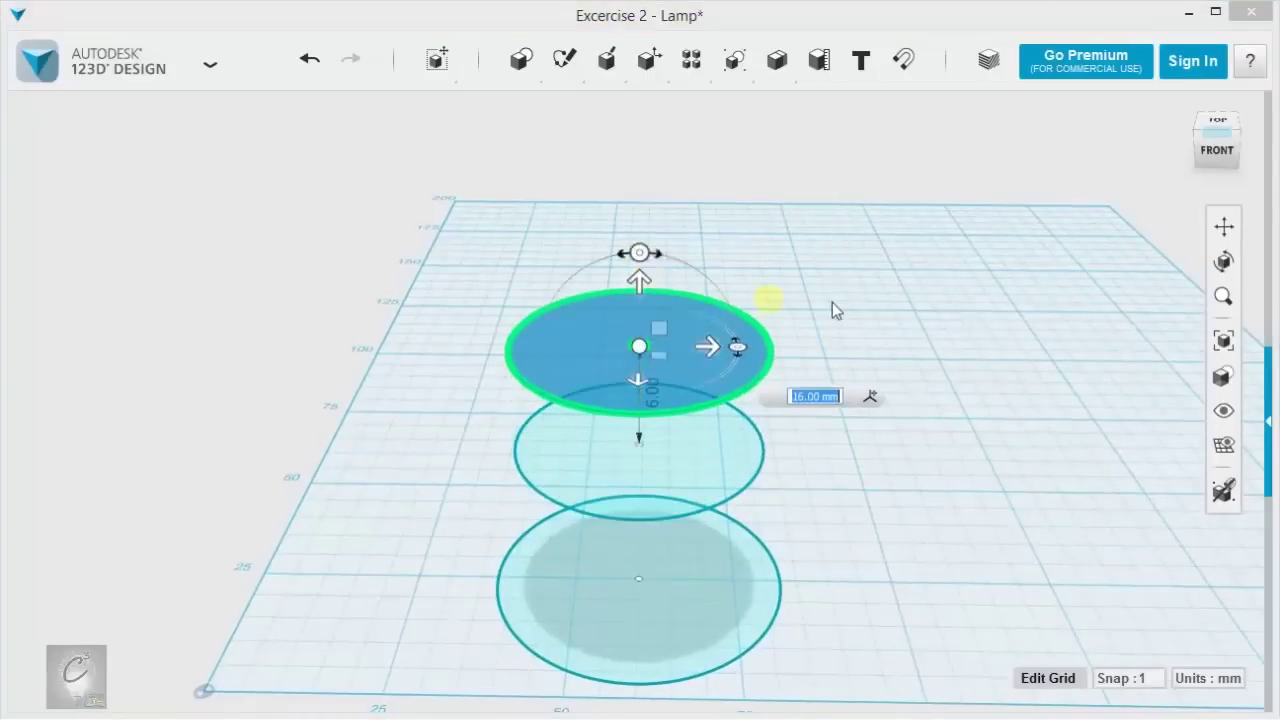
key("Return")
Step: Scale the third circle down so it forms a narrower neck profile than the two below it
left_click(740, 382)
mouse_move(437, 62)
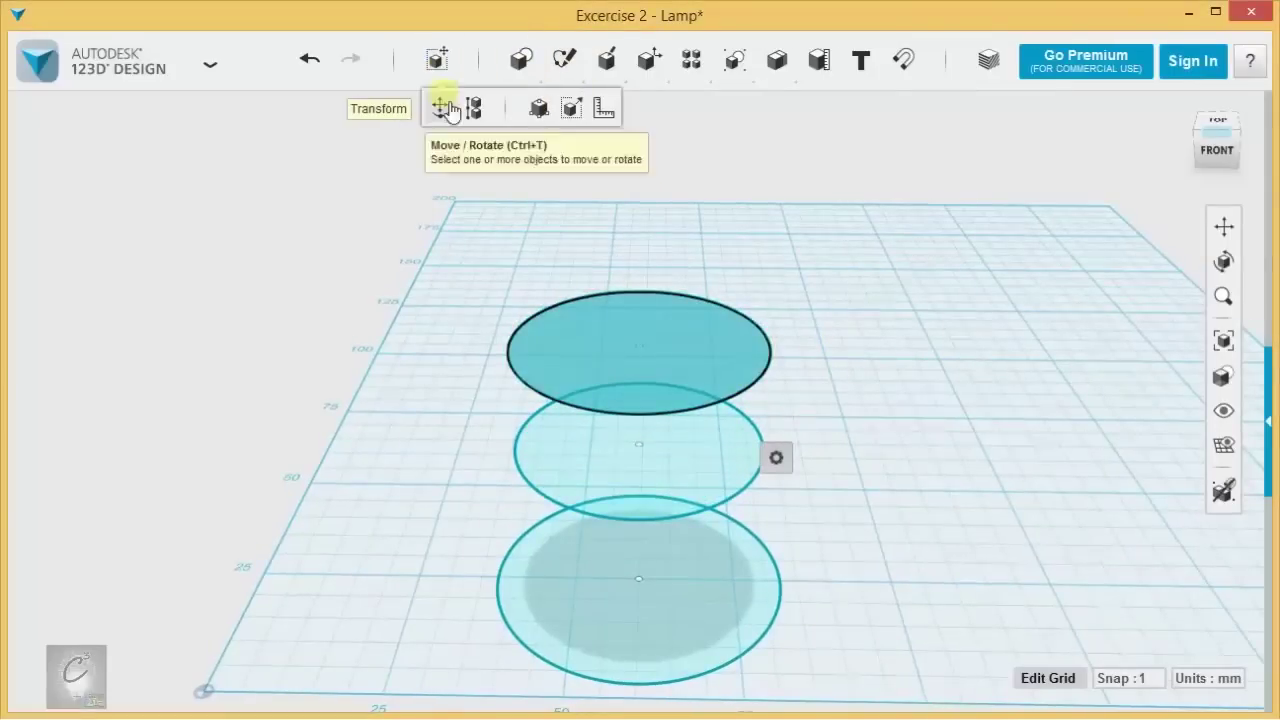
left_click(538, 108)
left_click_drag(669, 349, 651, 343)
left_click(879, 347)
Step: Copy the narrow third circle and raise the copy above it as the topmost profile
left_click(688, 360)
key("ctrl+t")
left_click_drag(640, 280, 640, 166)
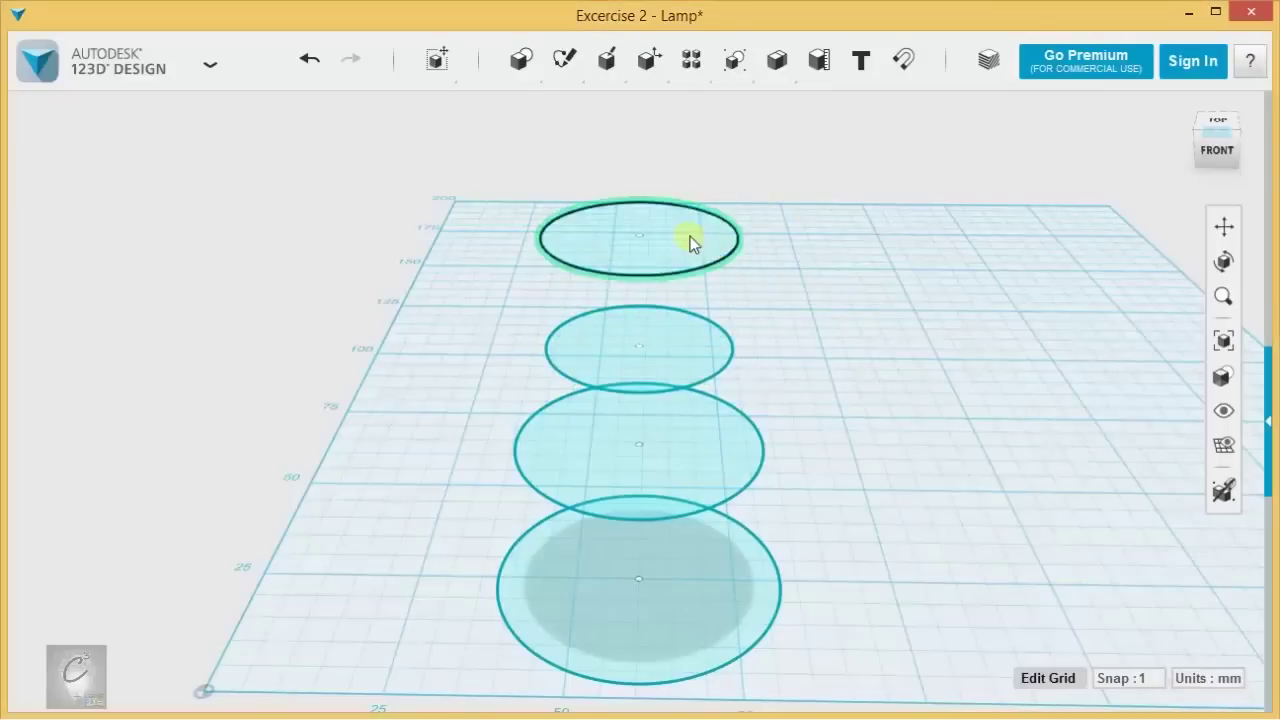
Step: Select the four stacked circles from bottom to top and loft through them
right_click_drag(814, 278, 807, 253)
right_click_drag(746, 224, 745, 446)
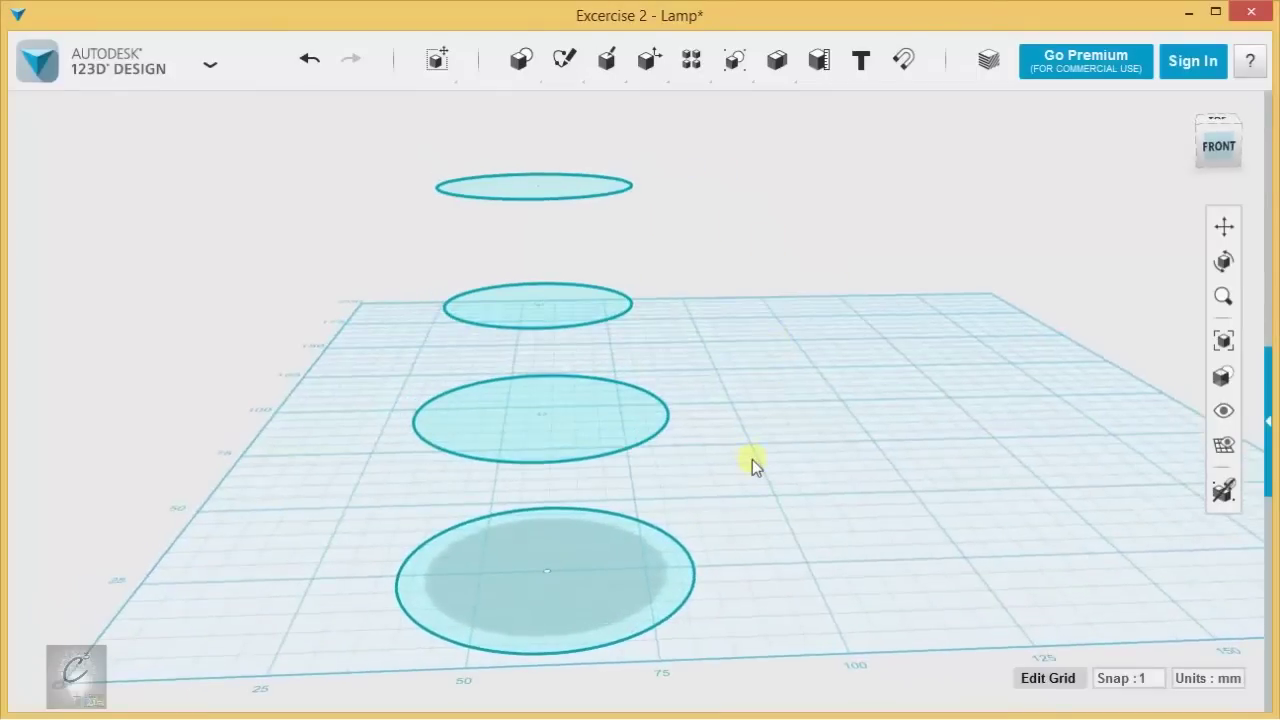
left_click(617, 571)
left_click(607, 430, "shift")
left_click(583, 312, "shift")
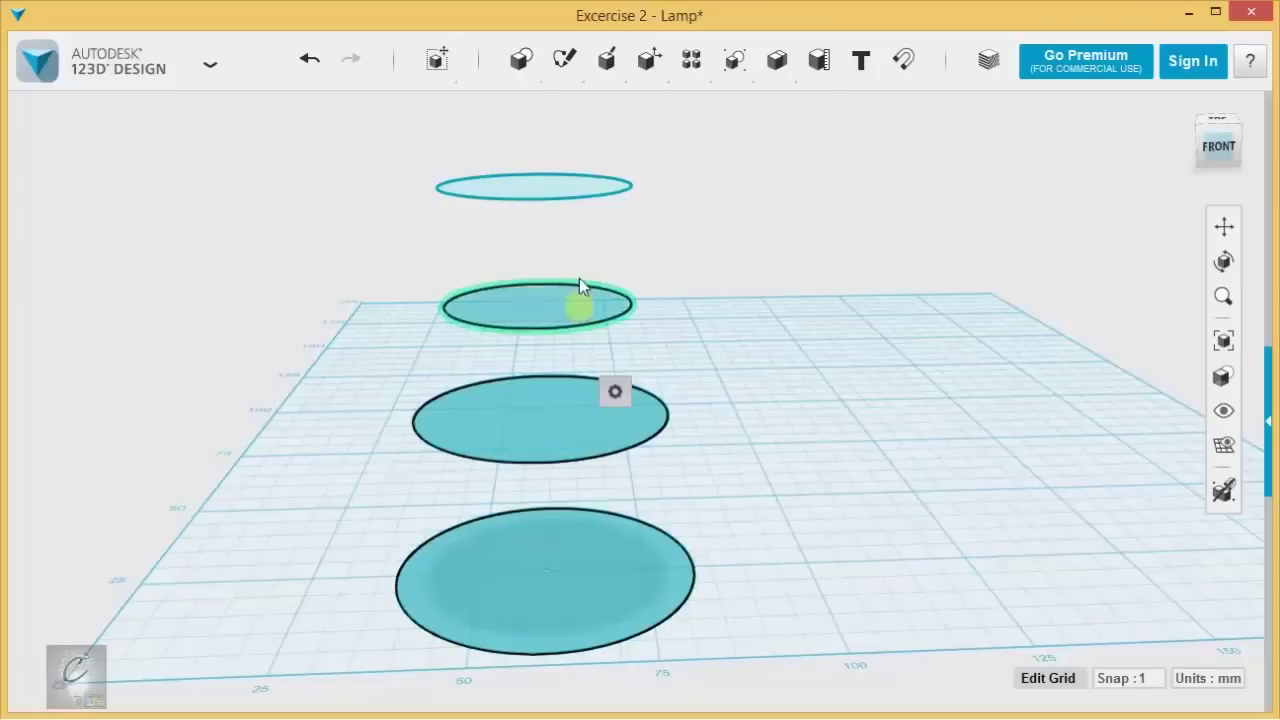
left_click(567, 187, "shift")
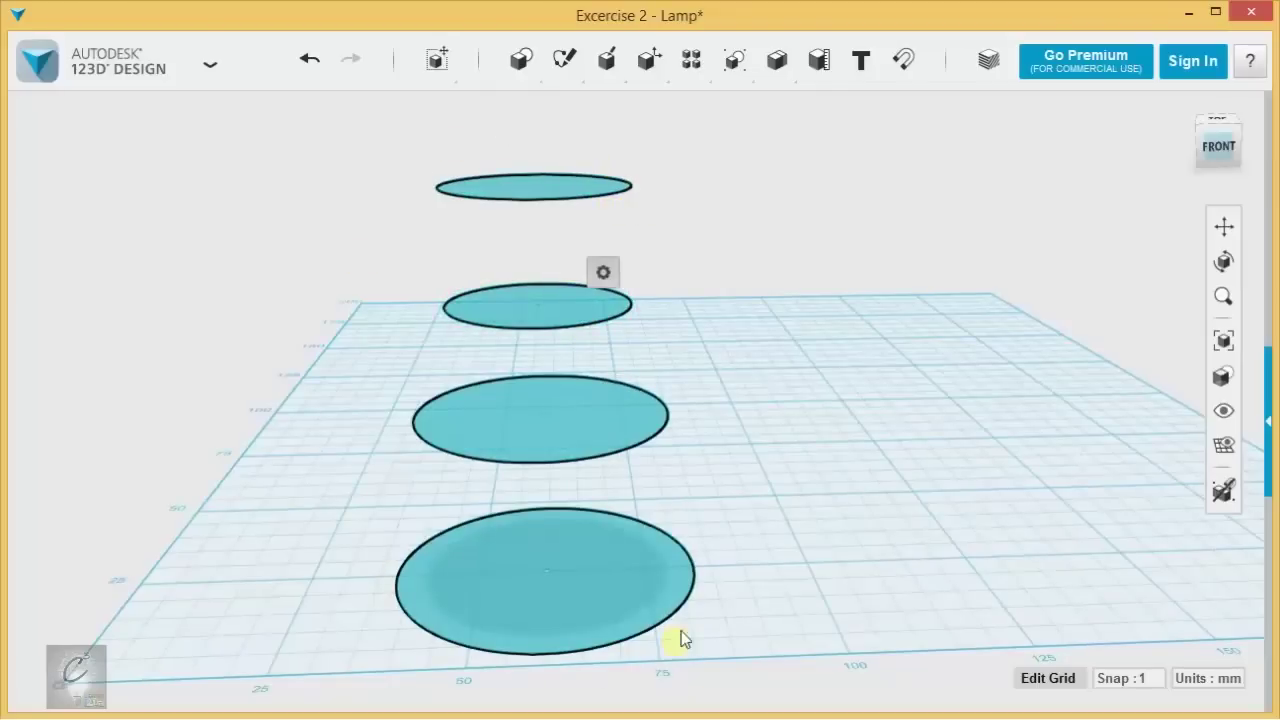
mouse_move(606, 60)
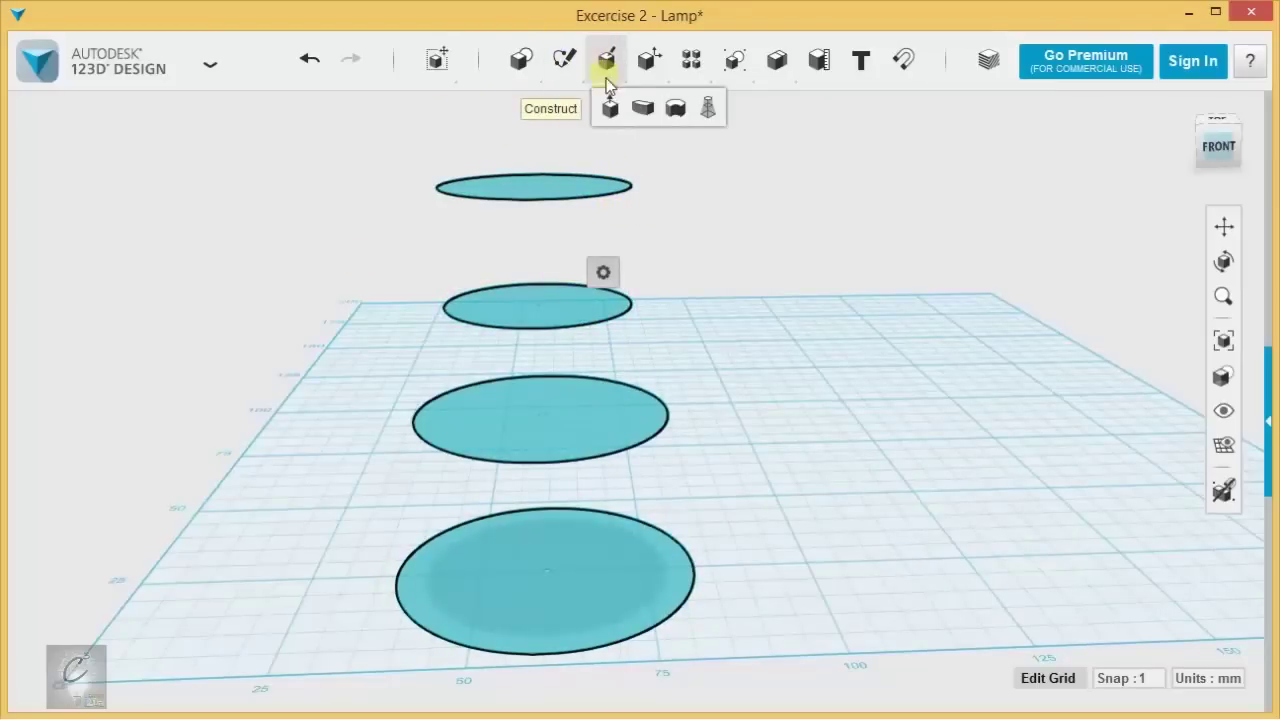
left_click(710, 115)
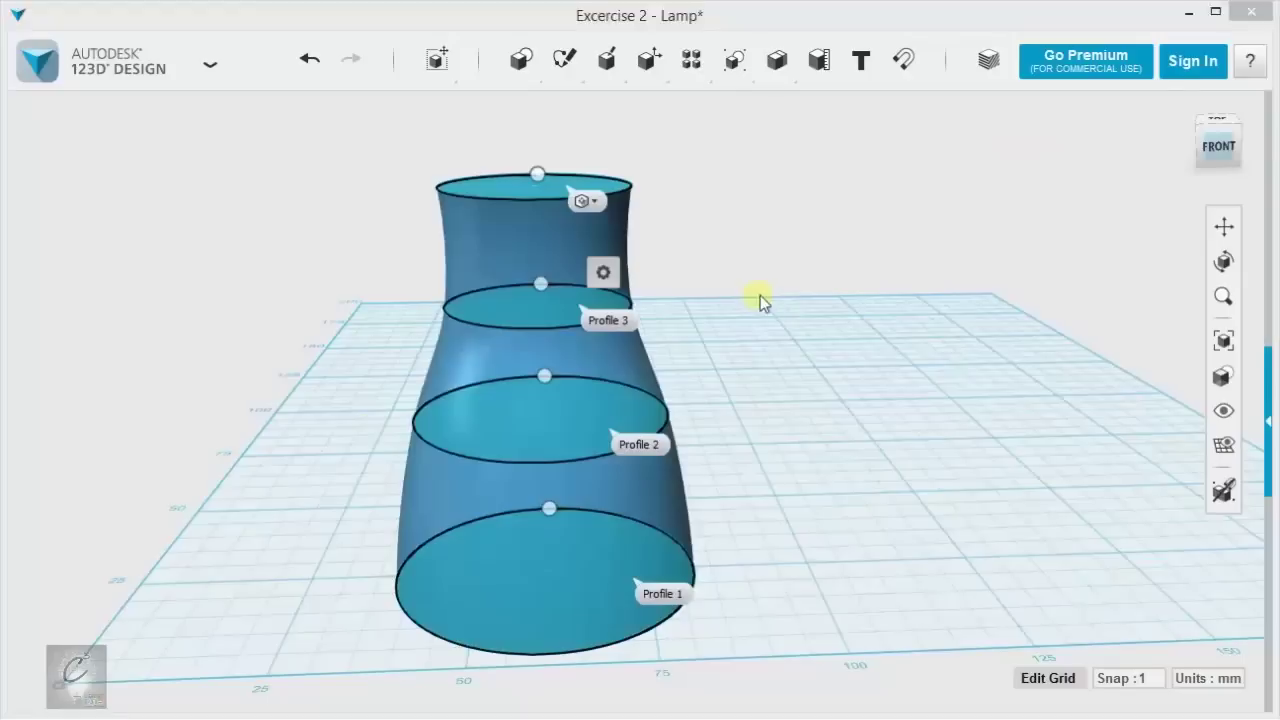
Step: Try shifting the third profile's connection point around its circle to reshape the loft, and undo the loft
right_click_drag(586, 351, 555, 299)
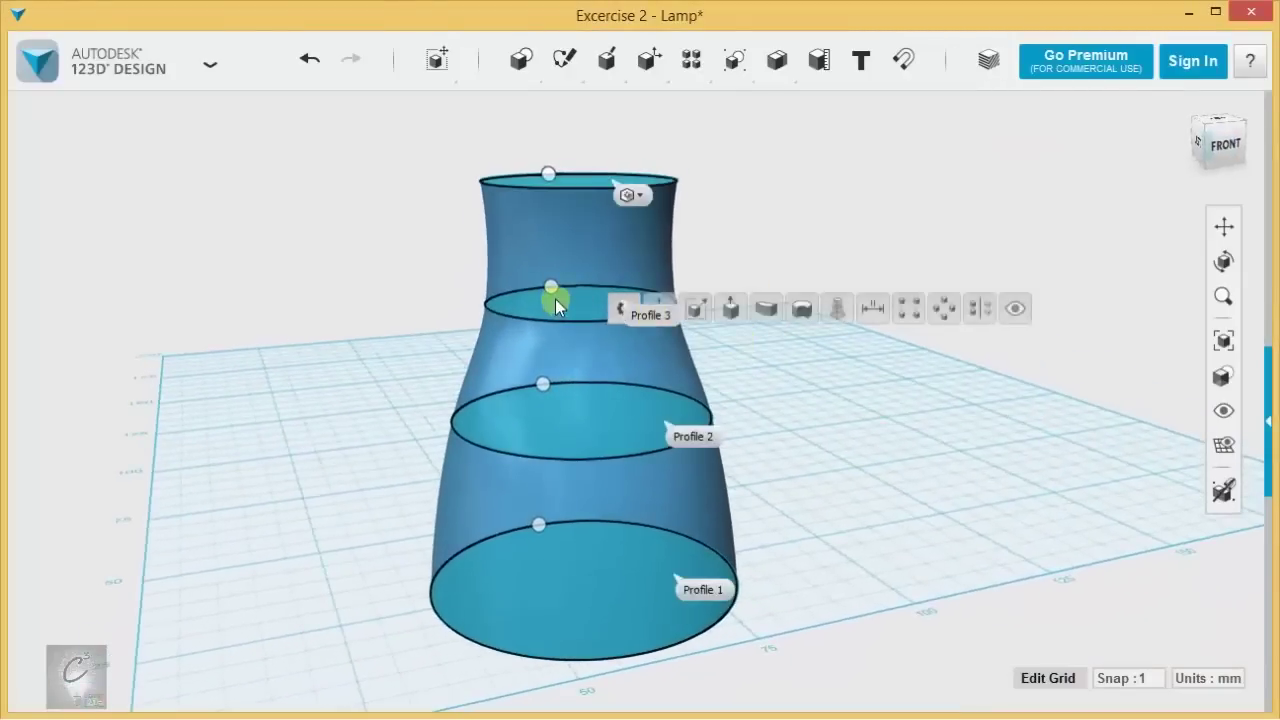
left_click_drag(567, 288, 646, 303)
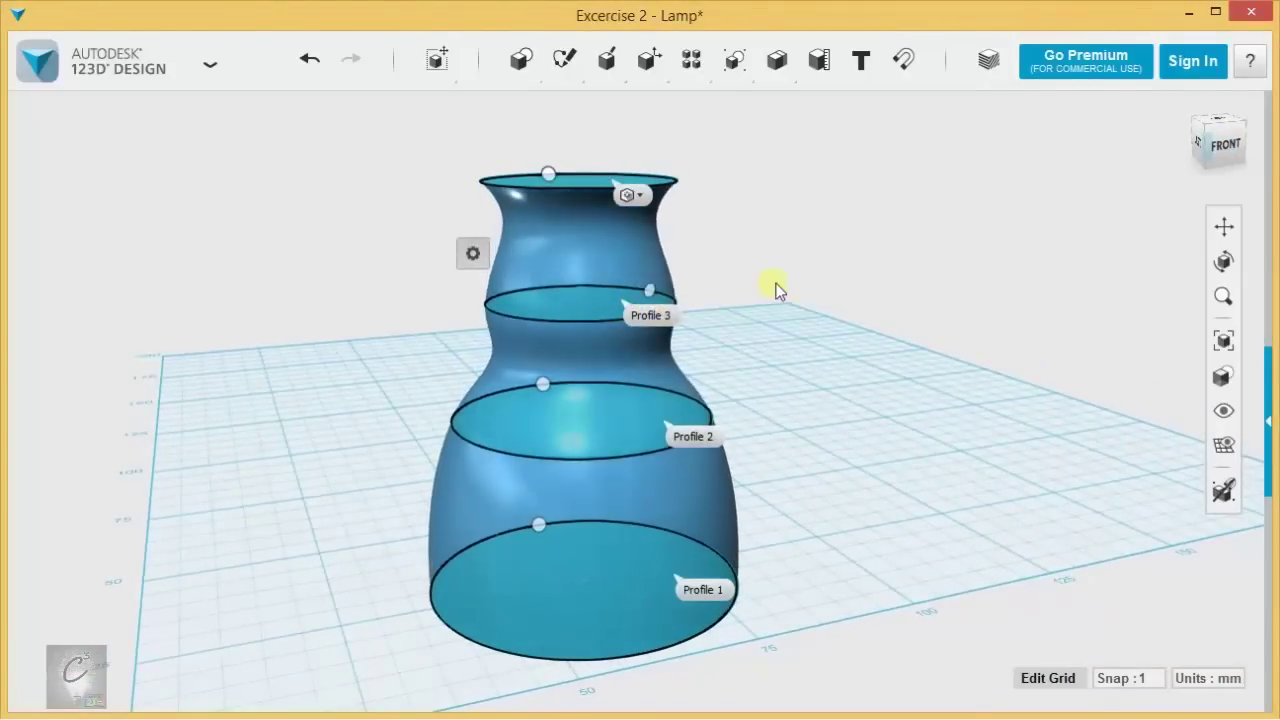
key("ctrl+z")
key("ctrl+z")
mouse_move(606, 60)
left_click(711, 106)
left_click(642, 523)
left_click(617, 457)
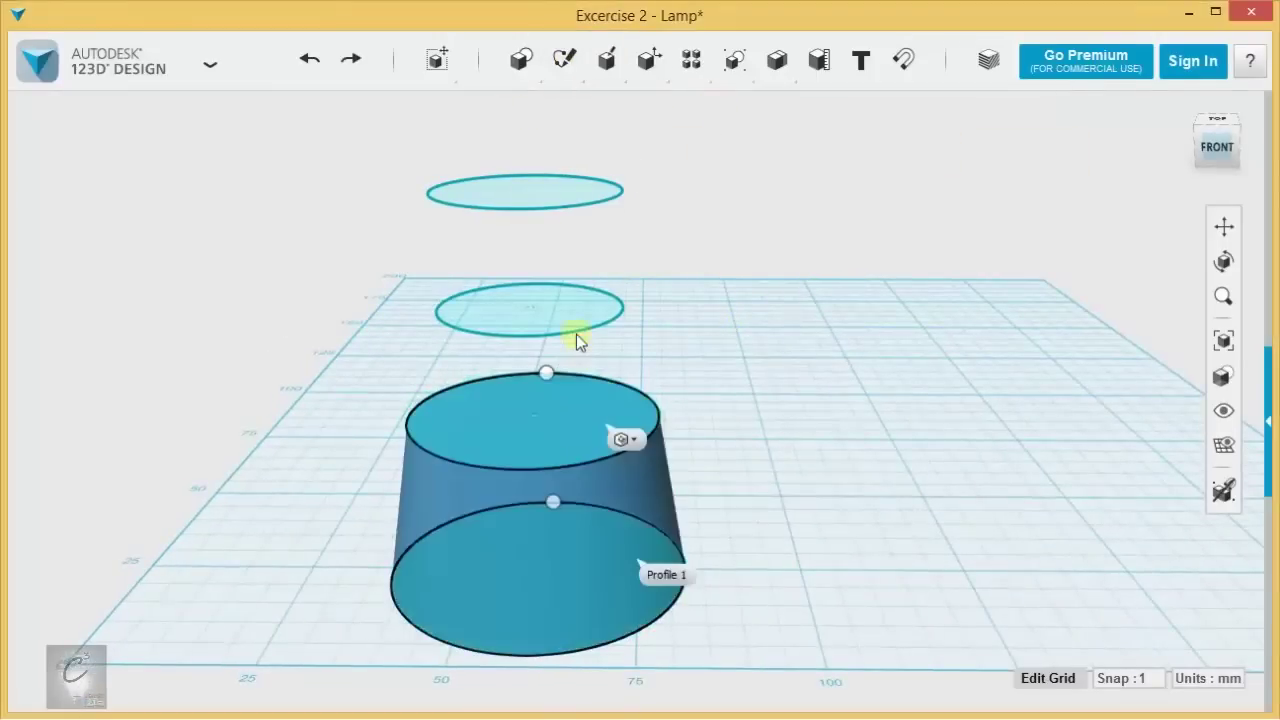
key("Escape")
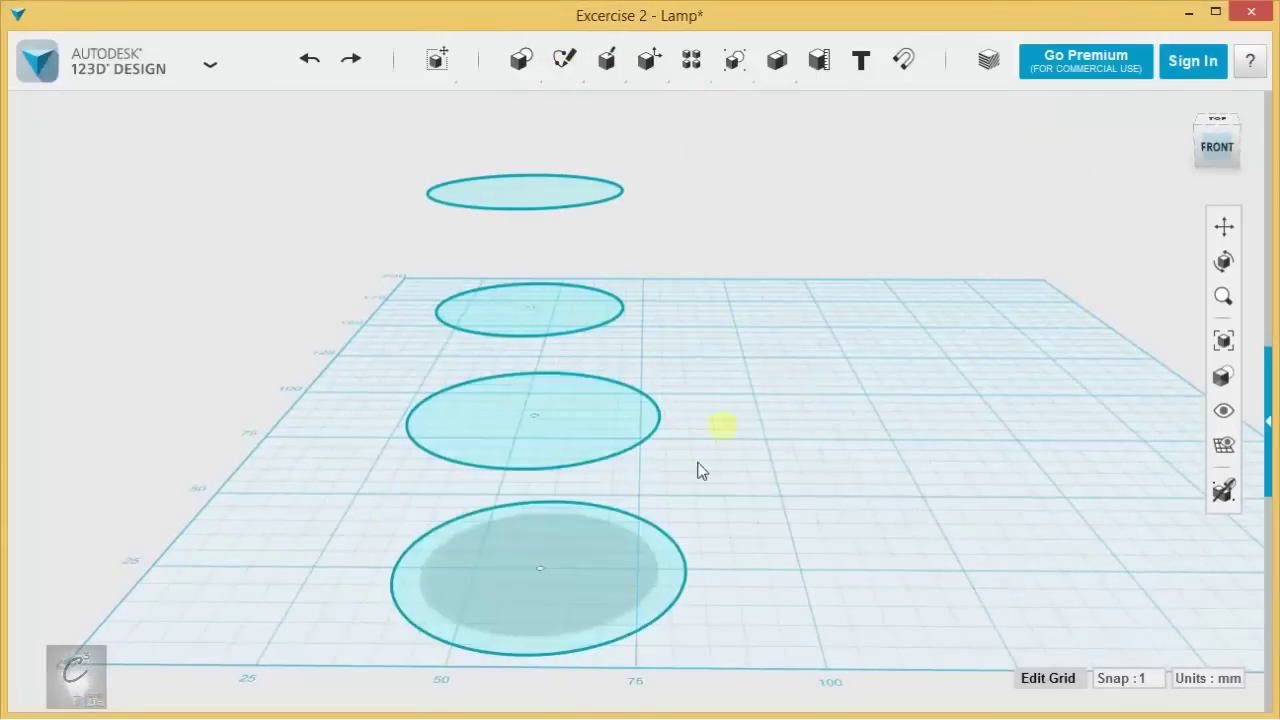
Step: Loft a solid shade body through all four circles, picked in order from the base to the top
left_click(608, 588)
left_click(593, 416)
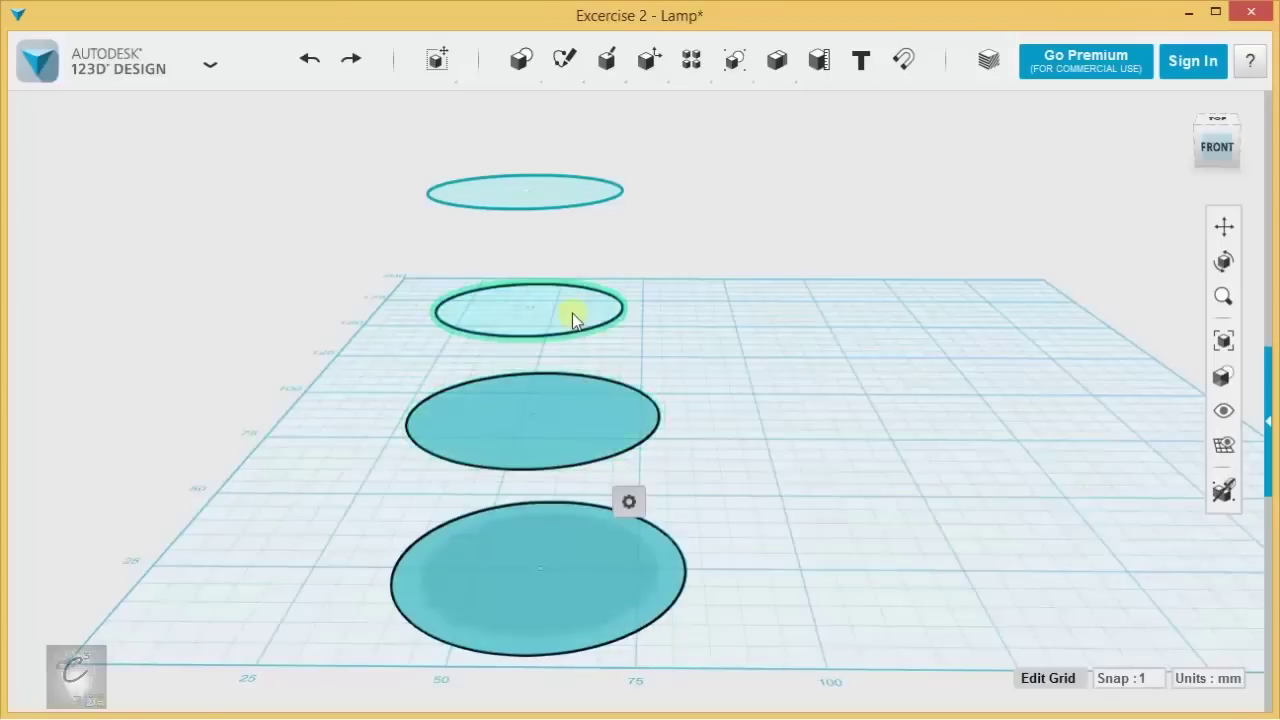
left_click(574, 311)
left_click(567, 200)
mouse_move(589, 72)
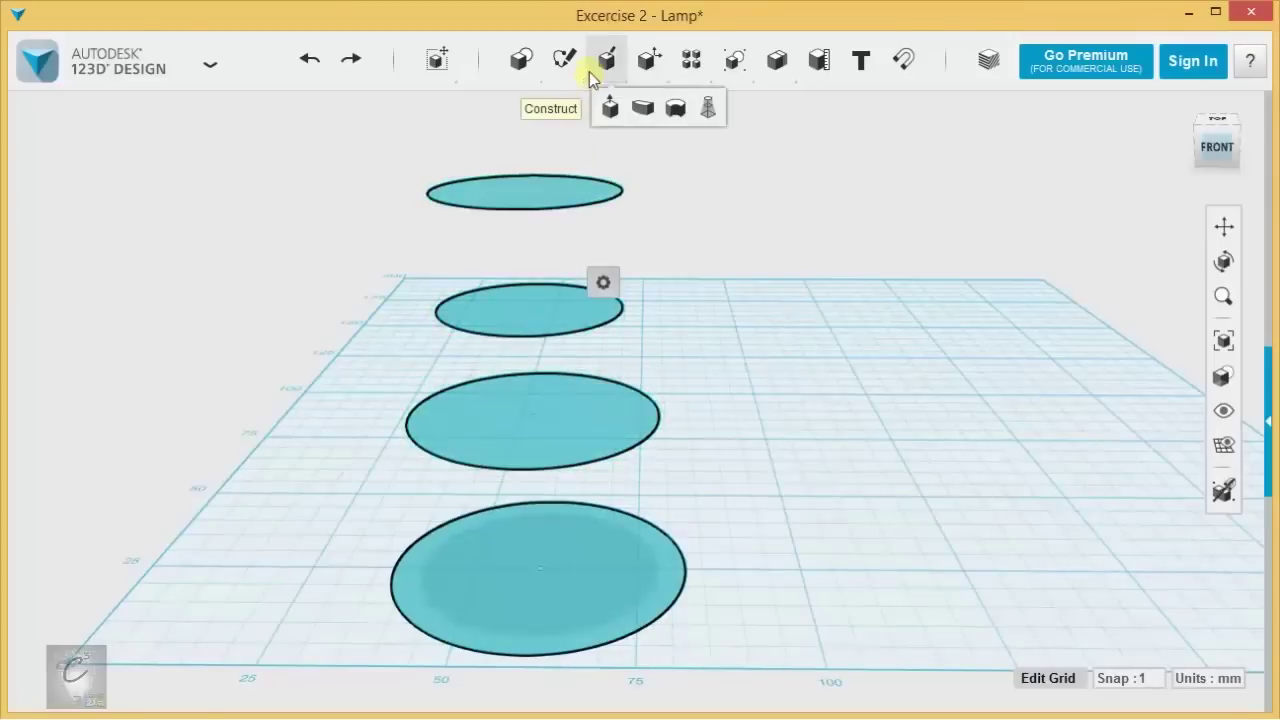
left_click(709, 109)
left_click(713, 263)
Step: Move the lofted body away from its profiles and delete the leftover circle sketches
left_click_drag(591, 266, 986, 583)
left_click_drag(323, 163, 710, 597)
key("Delete")
Step: Fillet the edge of the body's narrow top face to round the closed end
middle_click_drag(870, 316, 546, 466)
left_click(548, 462)
left_click(566, 333)
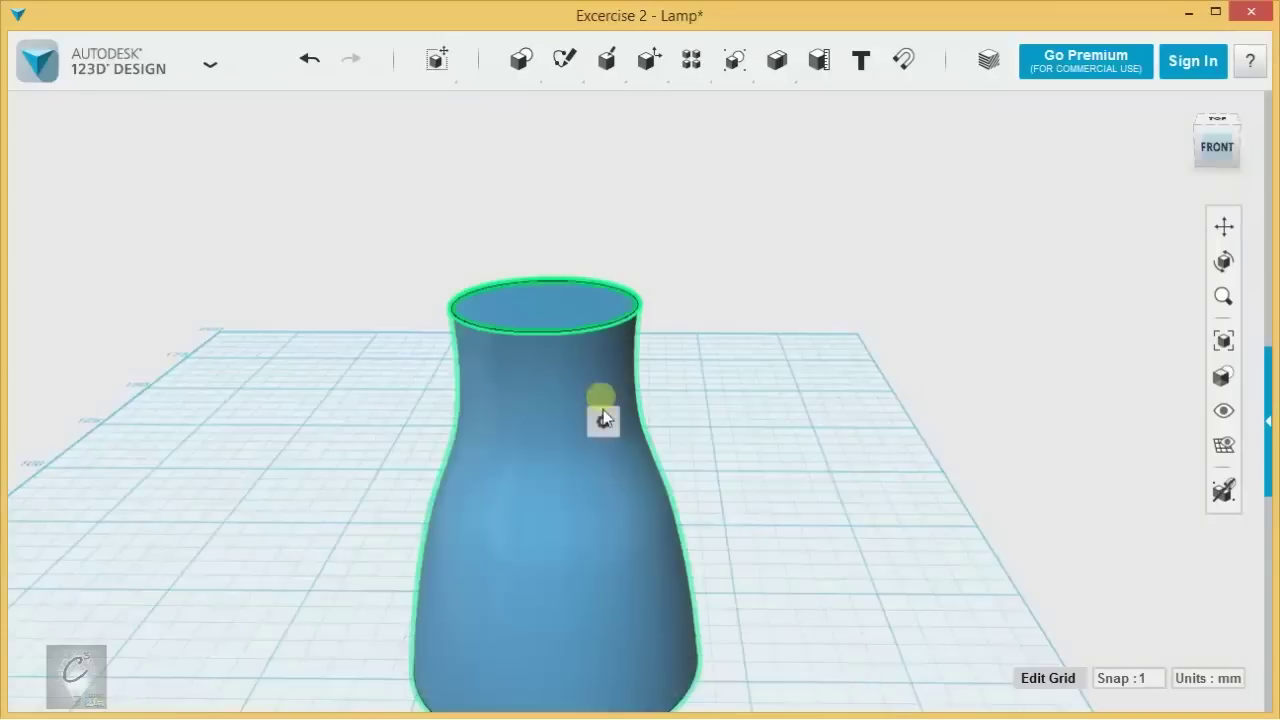
mouse_move(603, 421)
left_click(685, 427)
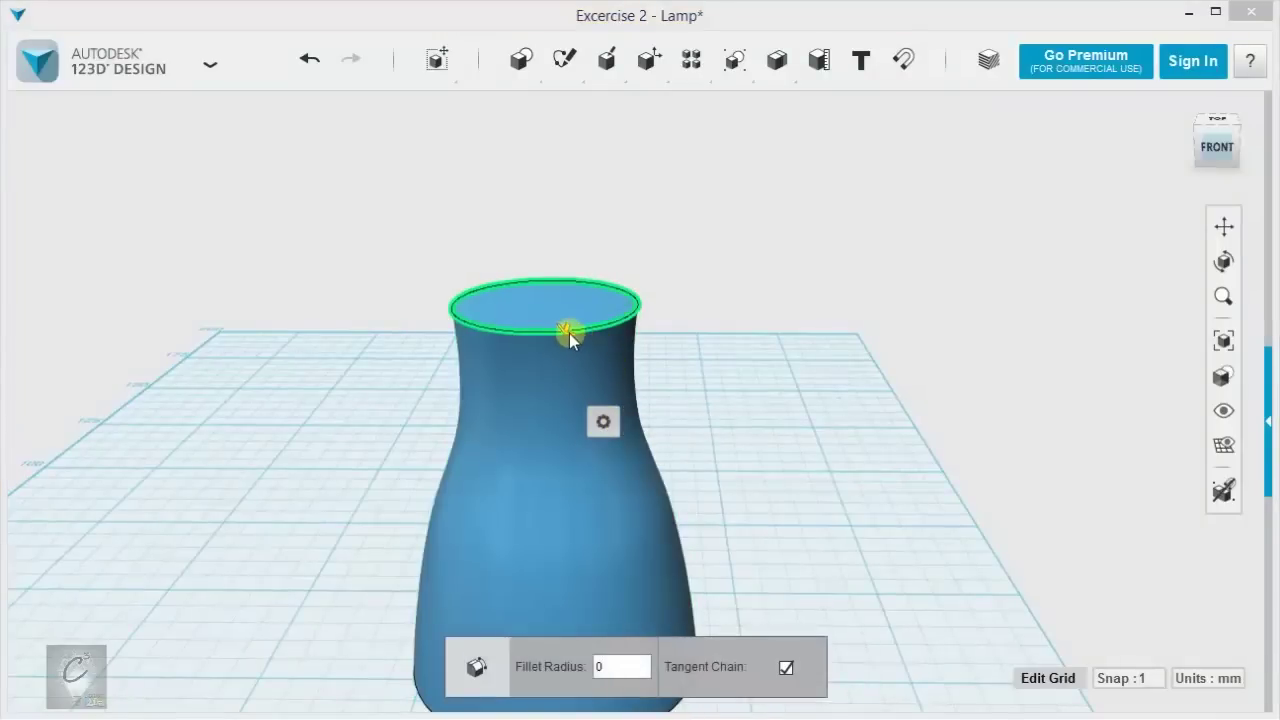
left_click_drag(567, 337, 564, 348)
left_click(729, 428)
Step: Shell the body from its wide bottom face with a 2 mm inside thickness
right_click_drag(729, 428, 697, 441)
scroll(670, 450, "up", 3)
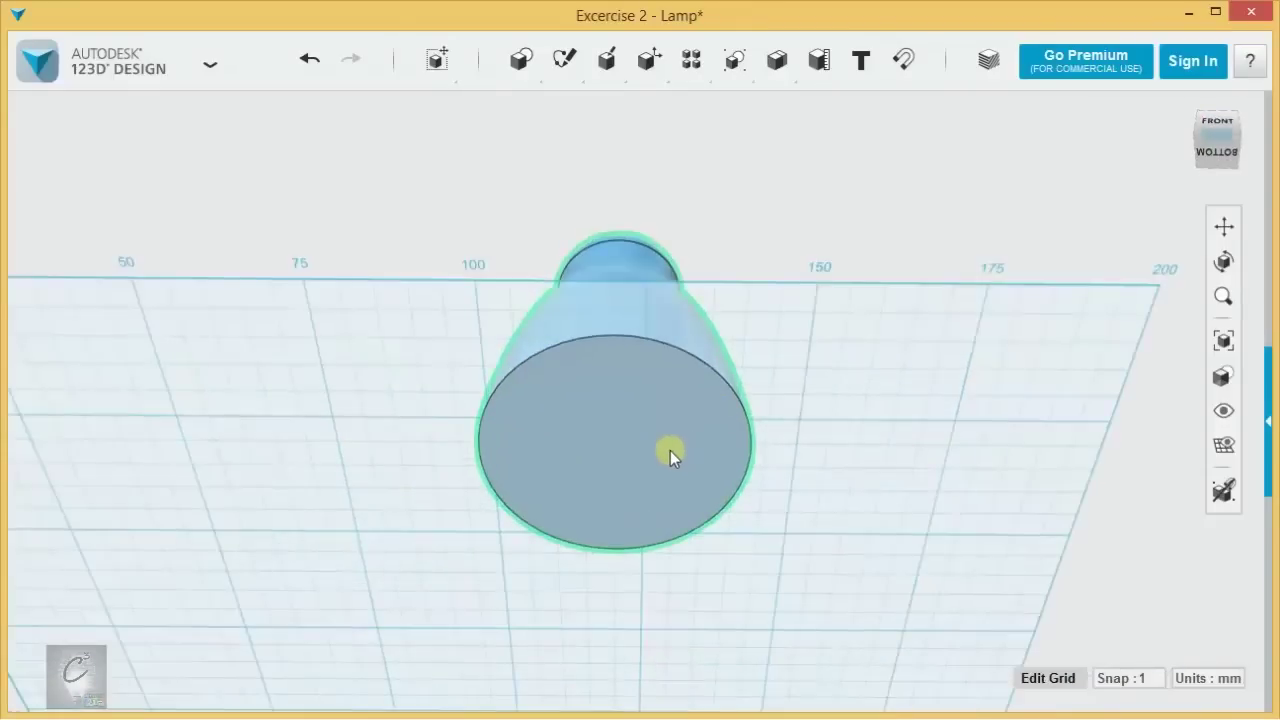
left_click(640, 450)
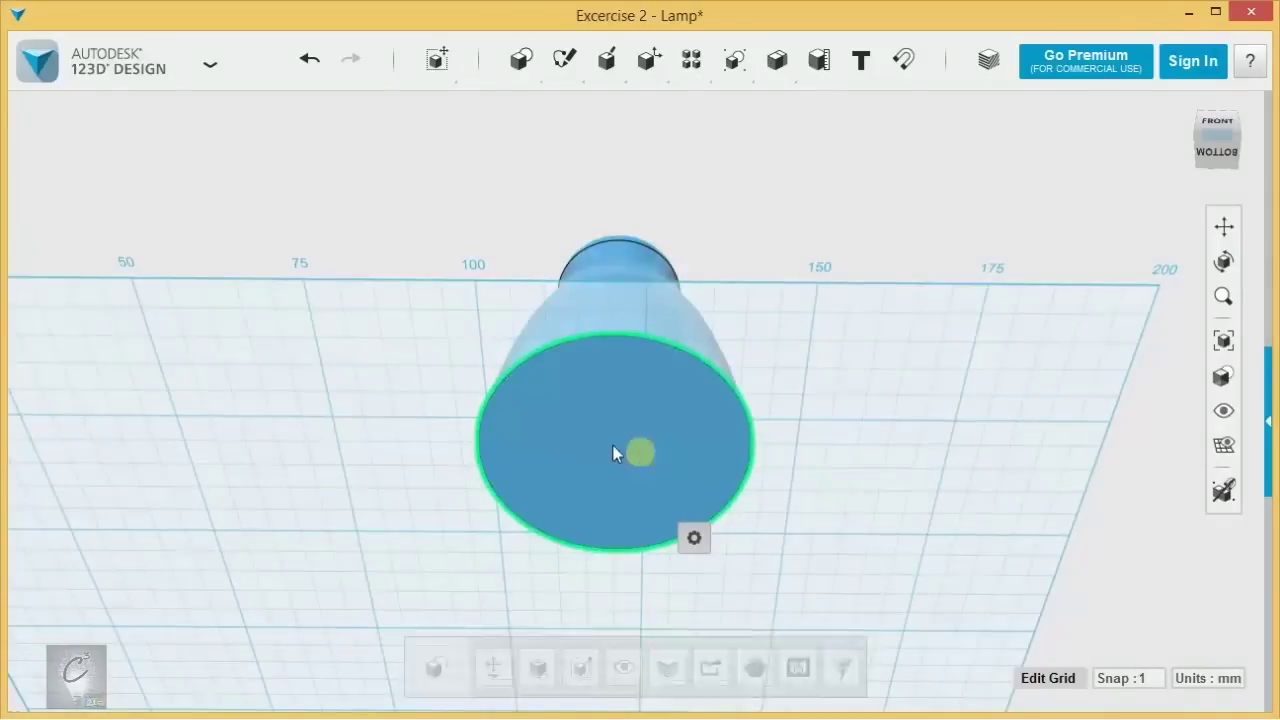
left_click(694, 537)
left_click(803, 540)
left_click_drag(714, 512, 682, 487)
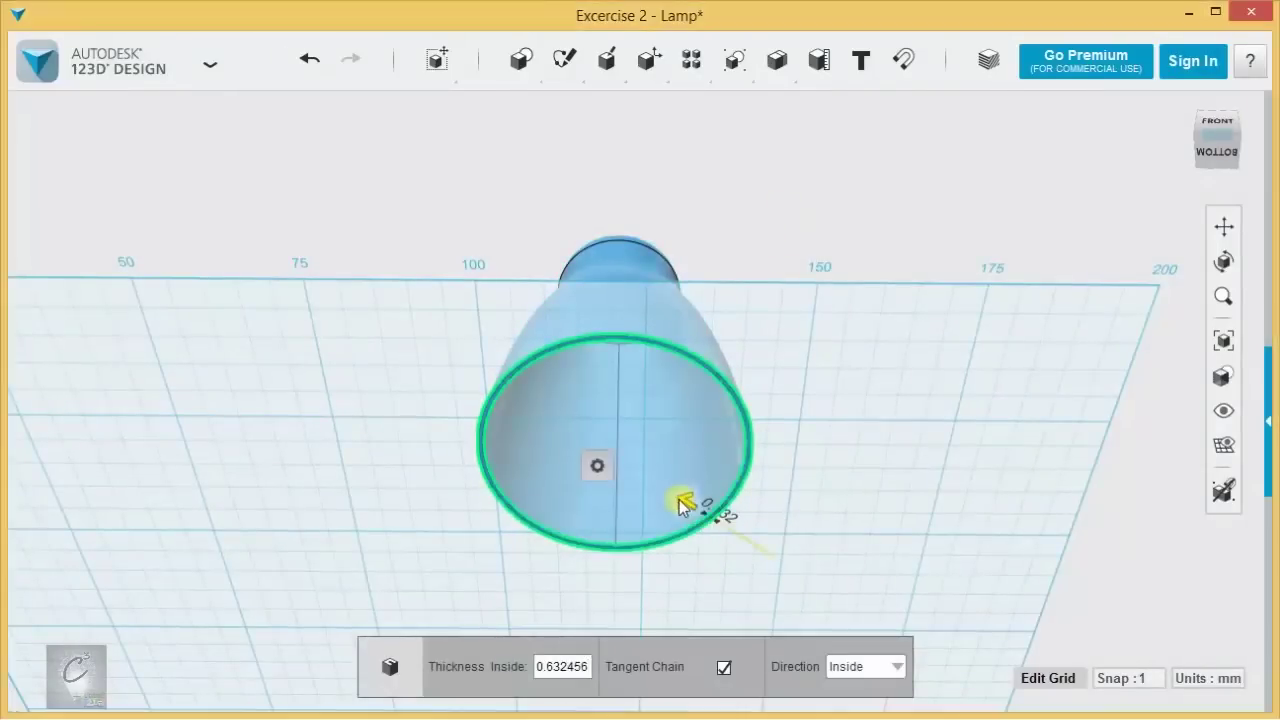
type("2")
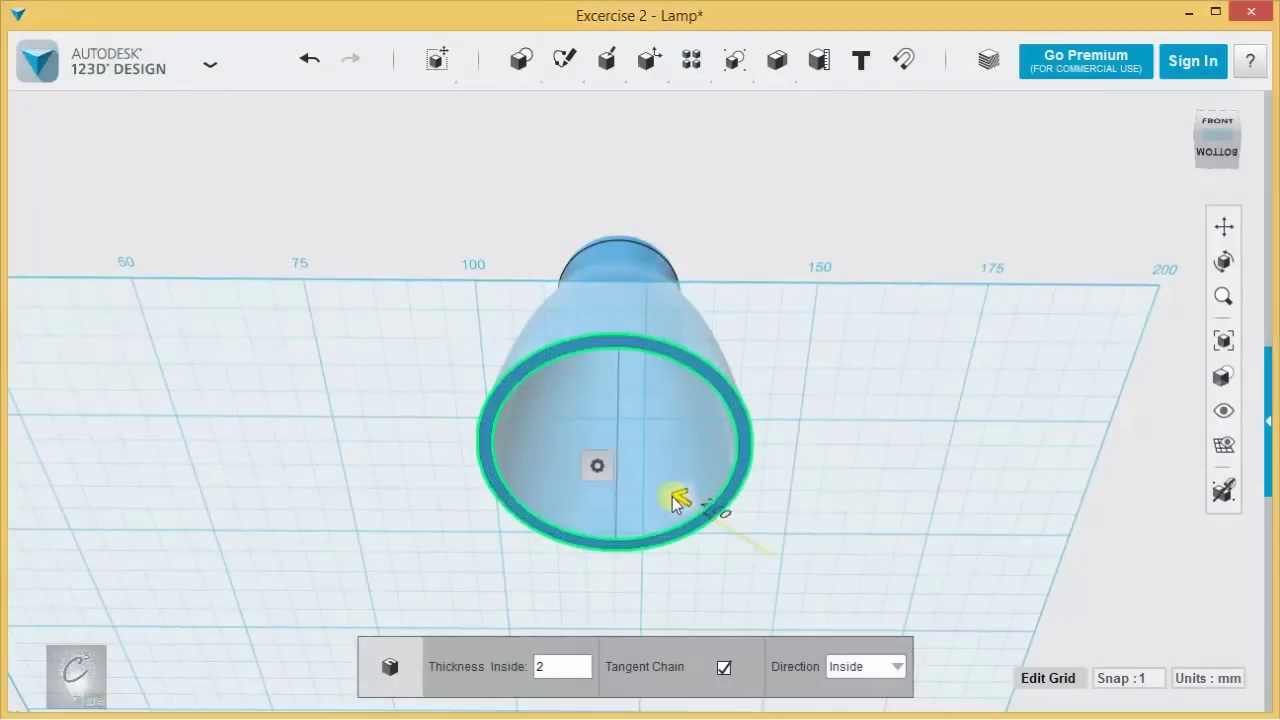
left_click(822, 373)
Step: Try a 0.5 mm fillet on the open rim of the shelled shade
scroll(820, 373, "up", 2)
right_click_drag(706, 418, 766, 437)
left_click(690, 337)
mouse_move(700, 230)
left_click(771, 233)
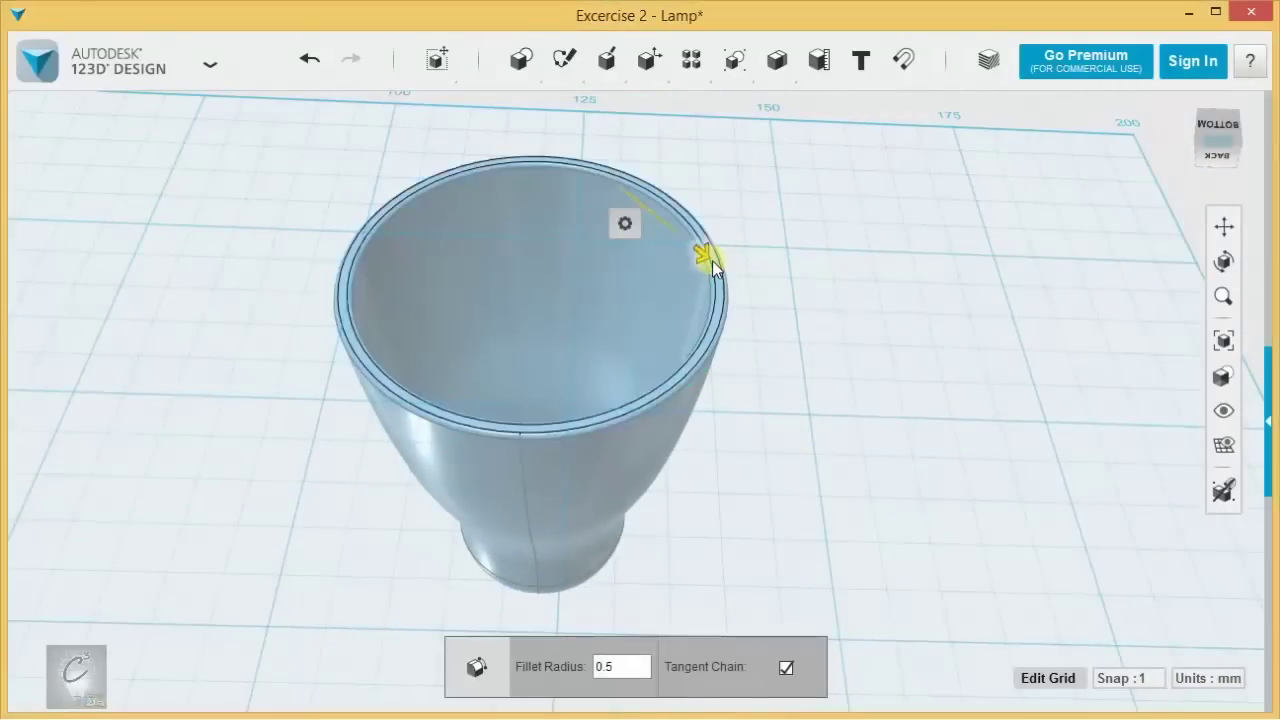
left_click(715, 261)
left_click(810, 265)
Step: Fillet the inner and outer edges of the shade's open rim with a 0.5 mm radius
right_click_drag(810, 265, 731, 360)
scroll(566, 414, "up", 3)
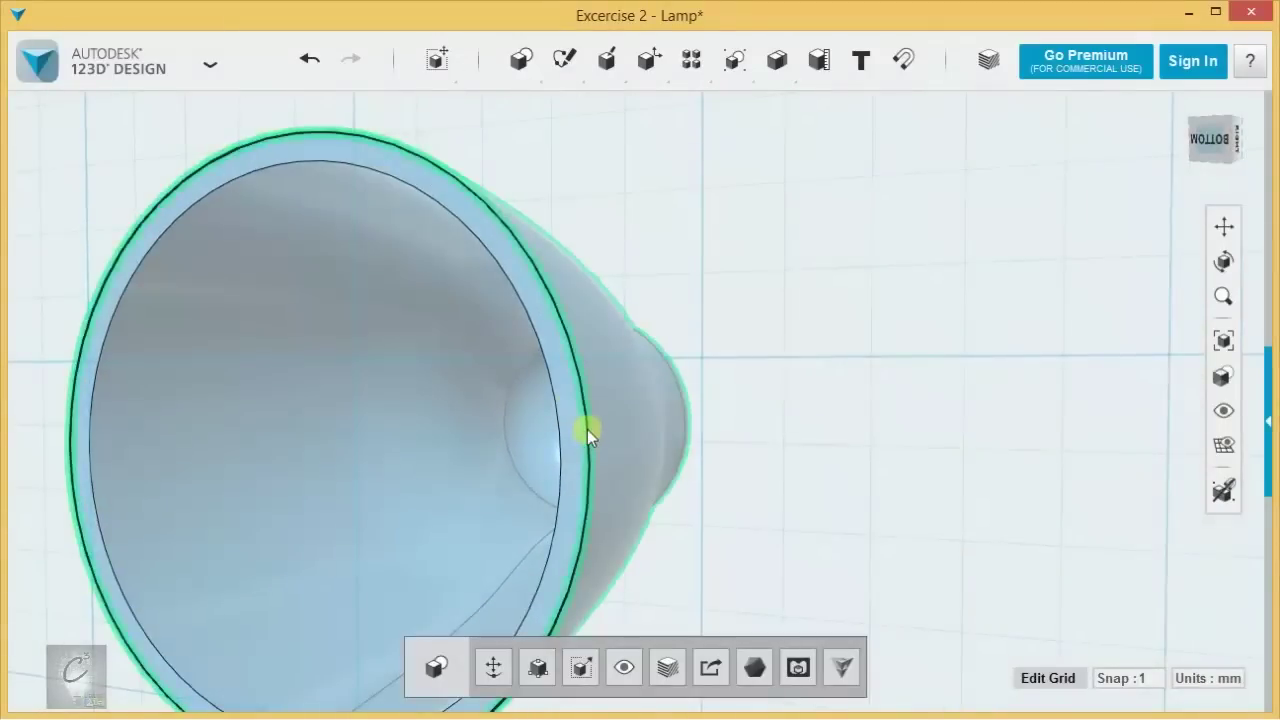
left_click(585, 429)
mouse_move(595, 515)
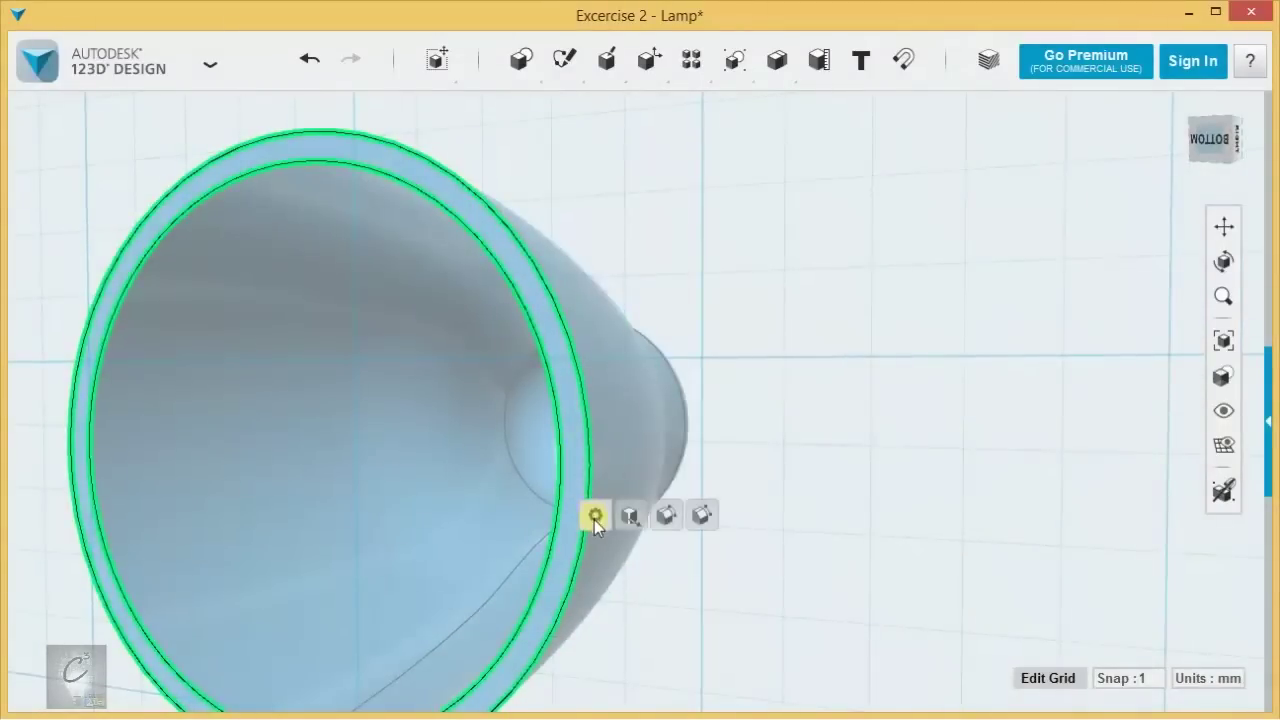
left_click(665, 516)
left_click(564, 470)
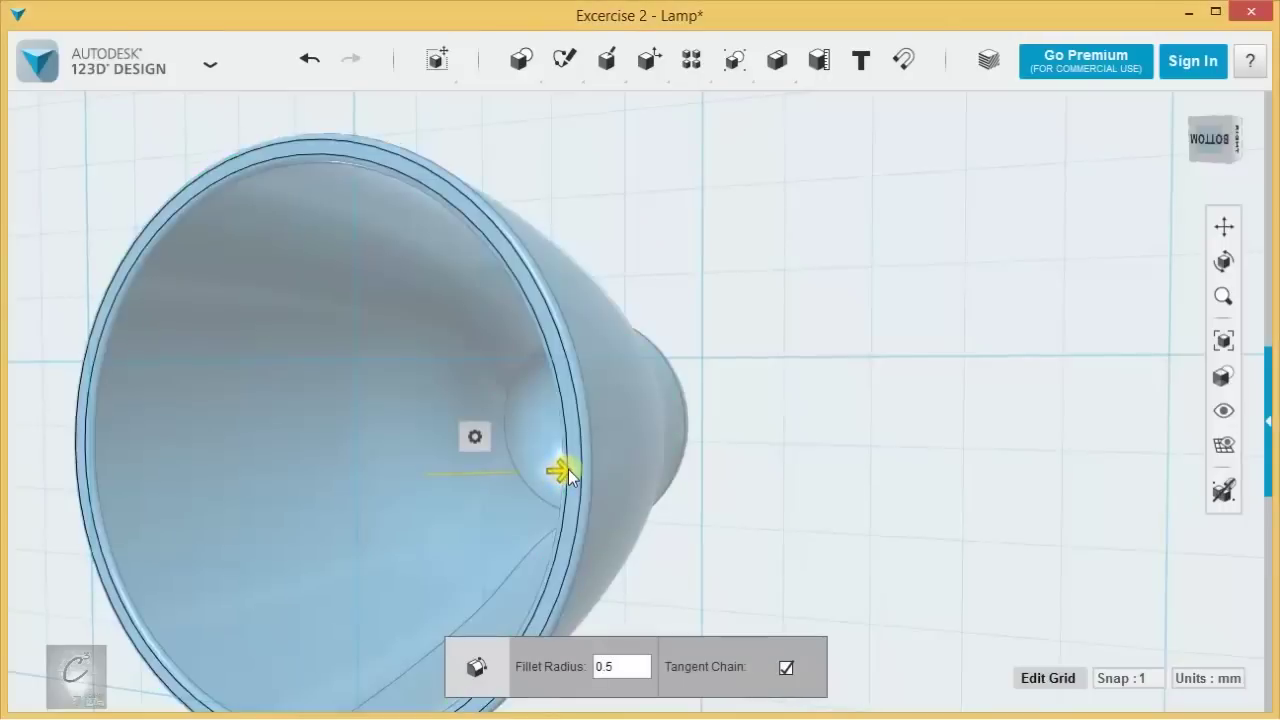
type("2.5")
Step: Rotate the whole lamp shade onto its side so that its axis lies parallel to the grid
right_click_drag(726, 258, 978, 550)
scroll(835, 402, "down", 2)
left_click(623, 410)
right_click_drag(623, 410, 491, 608)
left_click(494, 668)
right_click_drag(707, 294, 720, 342)
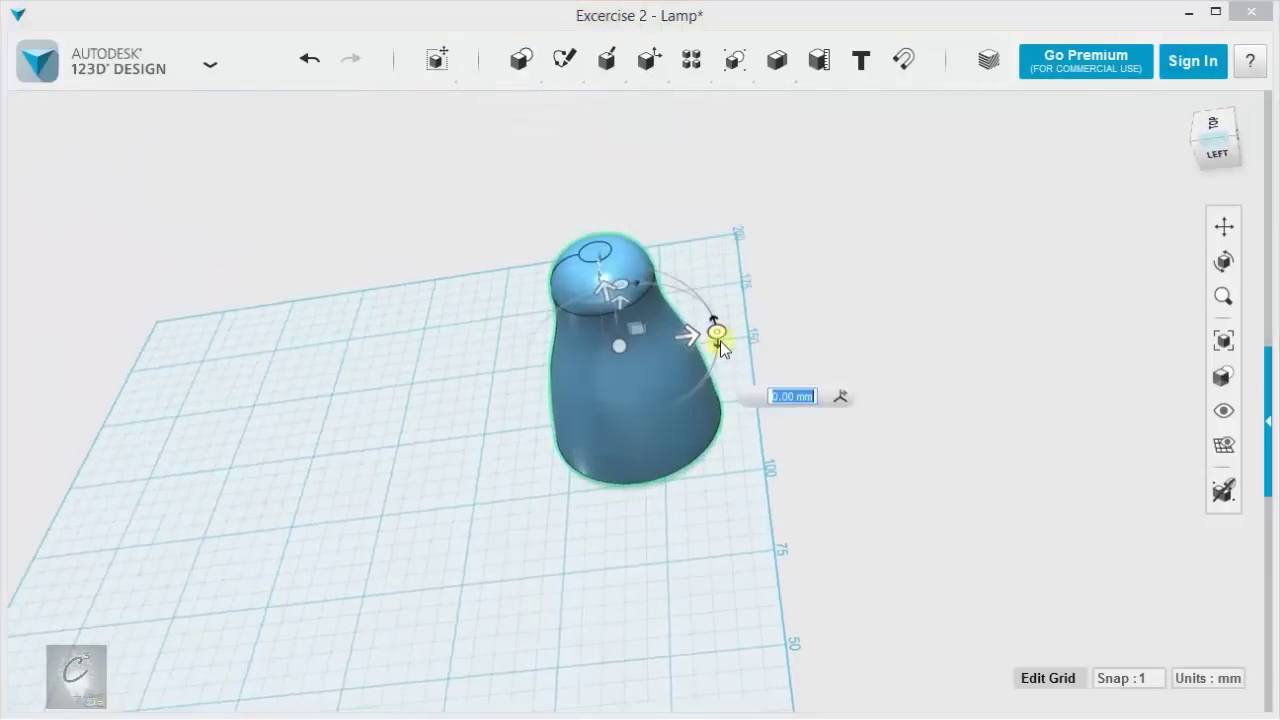
left_click_drag(717, 333, 597, 262)
left_click(434, 298)
Step: Start a spline sketch on the grid plane, with the lamp shade shown from the top in orthographic projection
right_click_drag(440, 297, 501, 352)
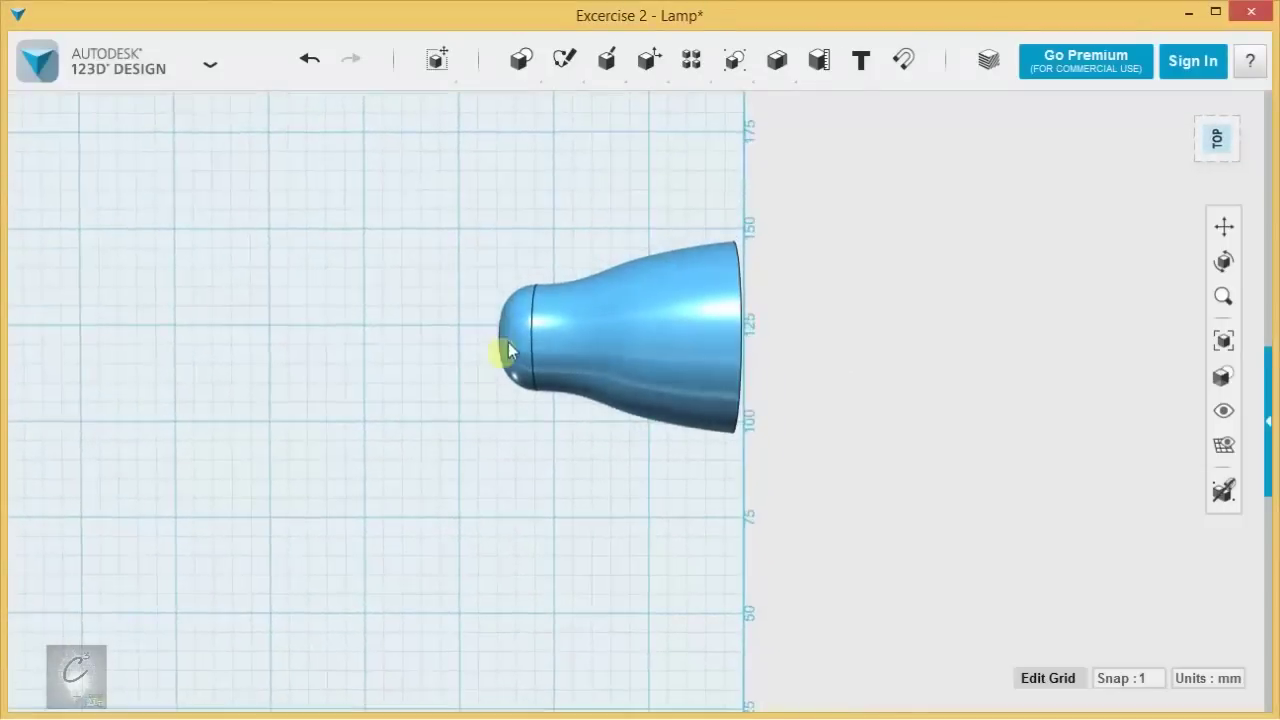
left_click(1213, 145)
scroll(710, 480, "down", 5)
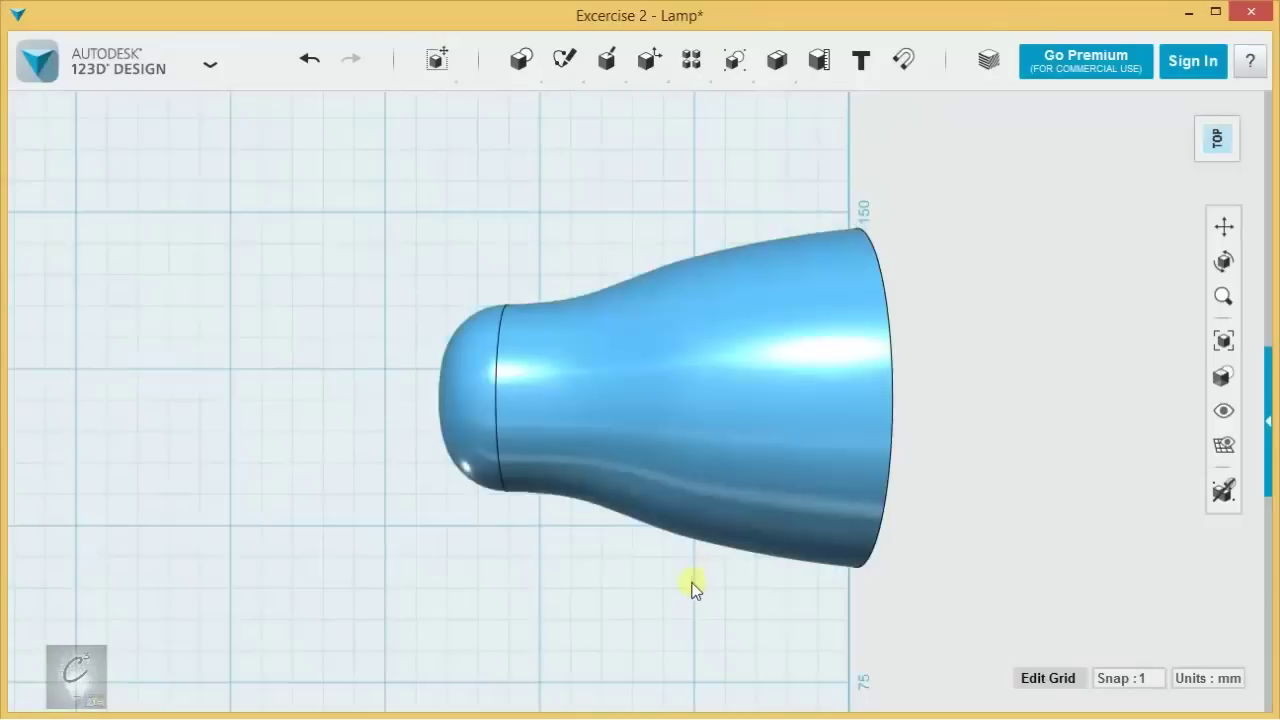
left_click(627, 360)
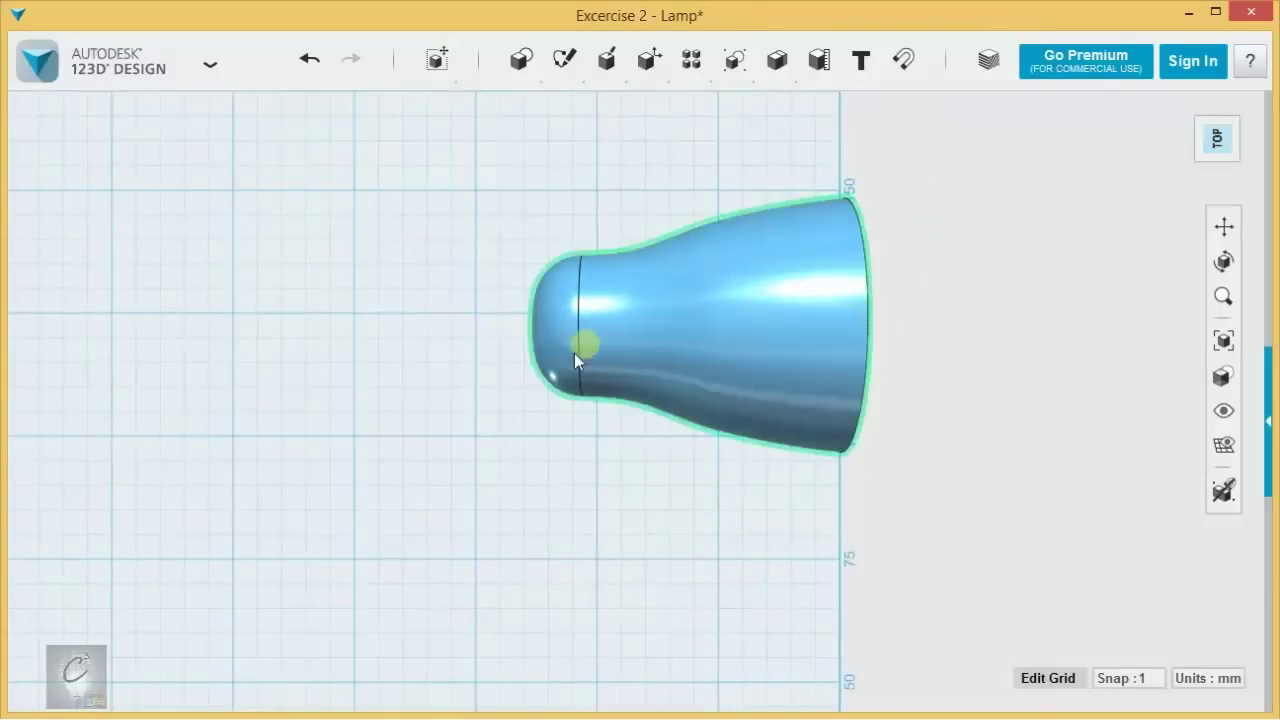
middle_click_drag(719, 488, 679, 366)
scroll(688, 343, "down", 2)
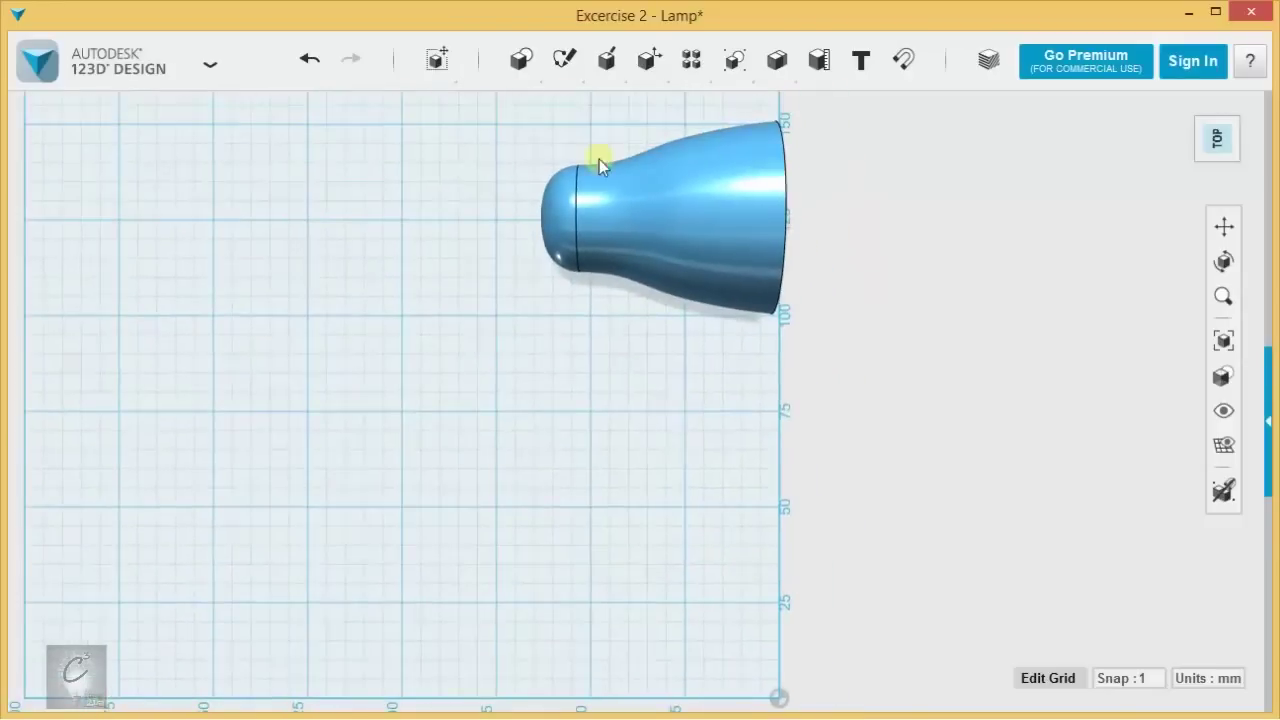
mouse_move(565, 60)
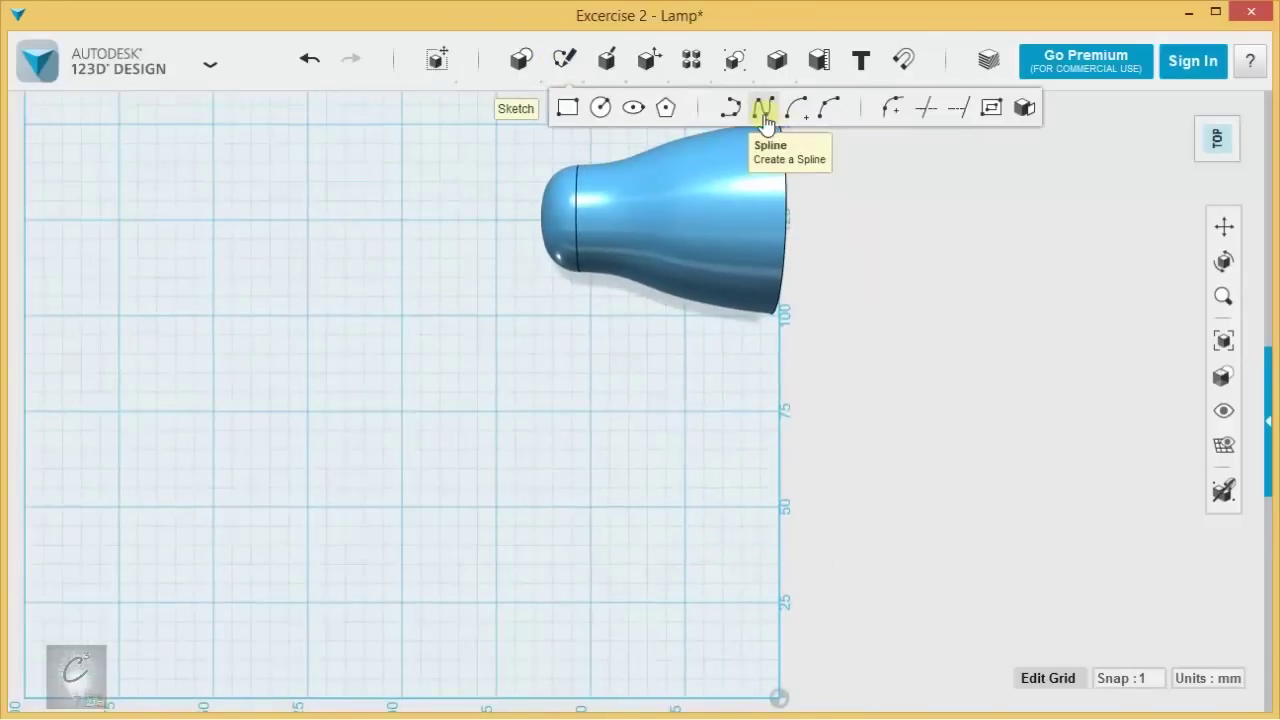
left_click(763, 108)
left_click(346, 401)
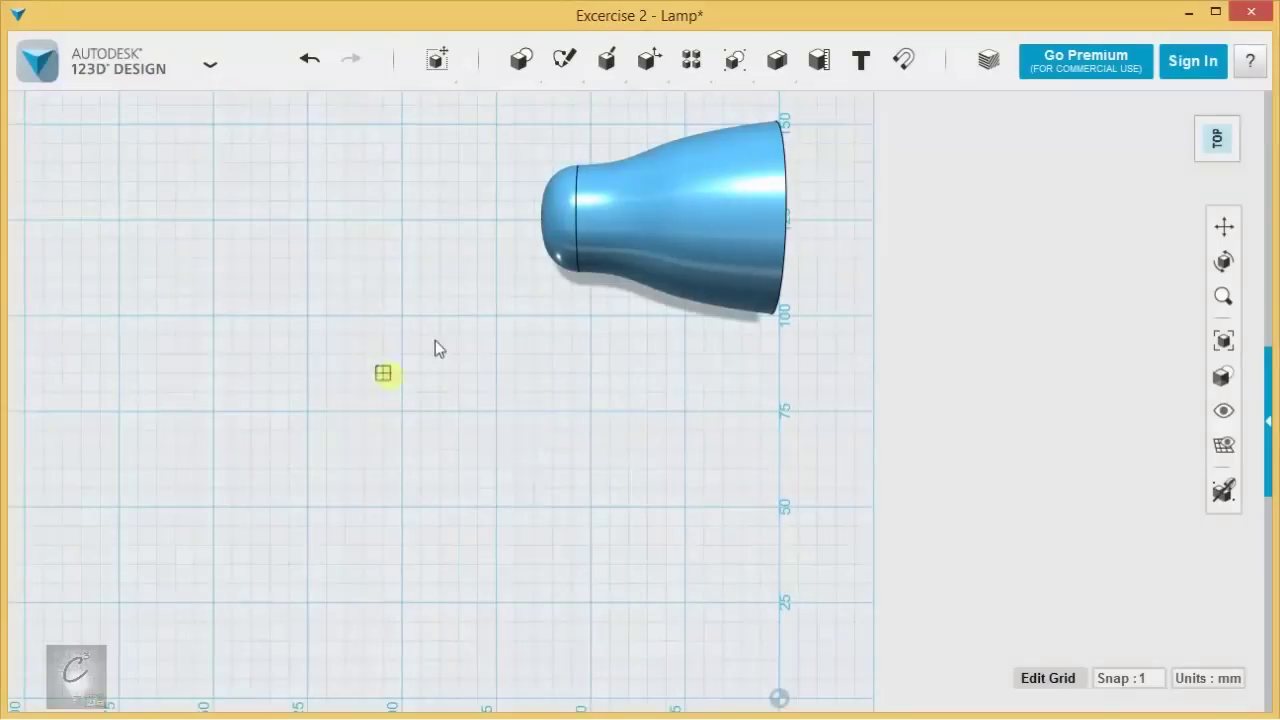
left_click(1253, 180)
left_click(1172, 202)
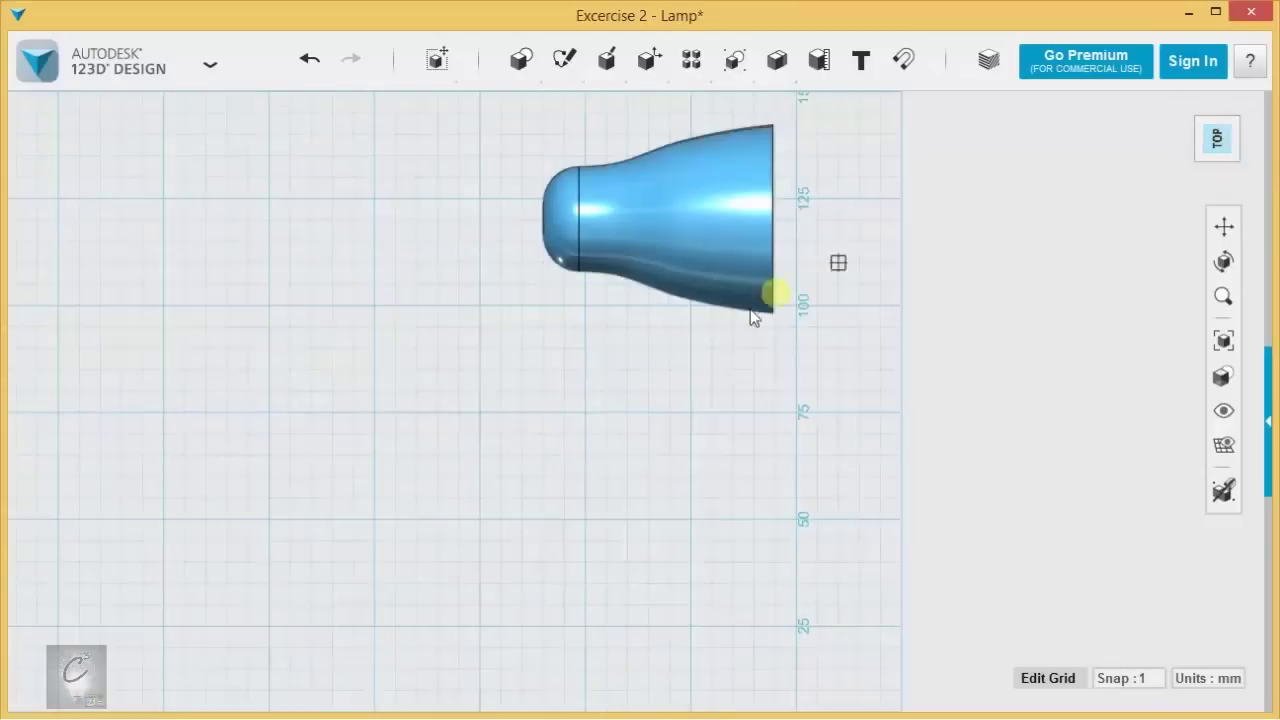
Step: Sketch an S-shaped spline from the shade's narrow end to about 20 mm beyond the grid's zero edge
left_click(568, 256)
left_click(545, 284)
left_click(500, 349)
left_click(472, 447)
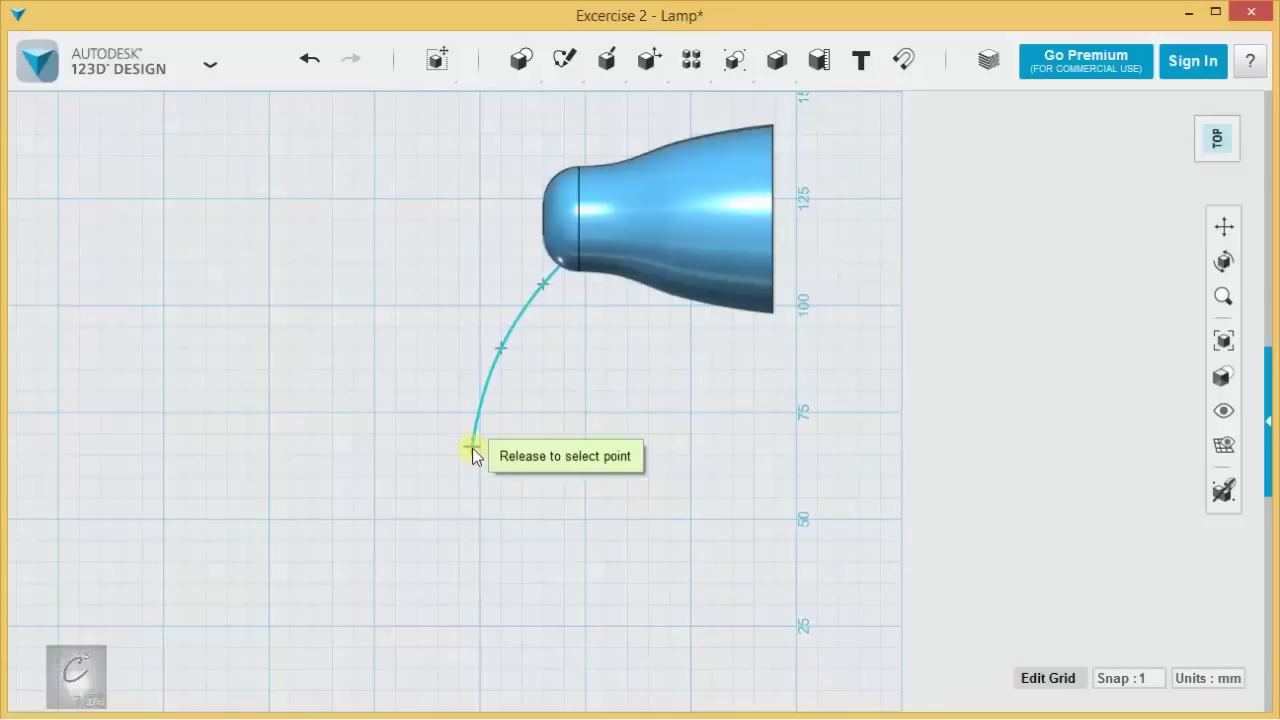
left_click(489, 597)
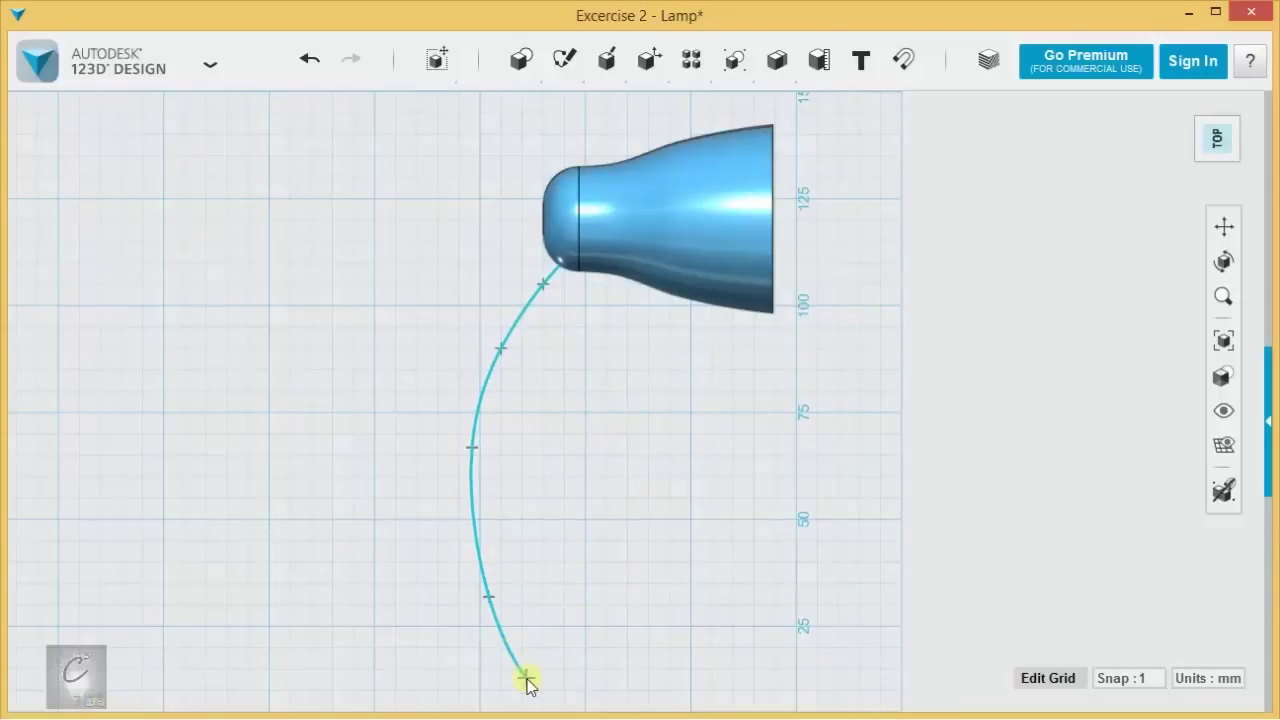
middle_click_drag(542, 695, 523, 560)
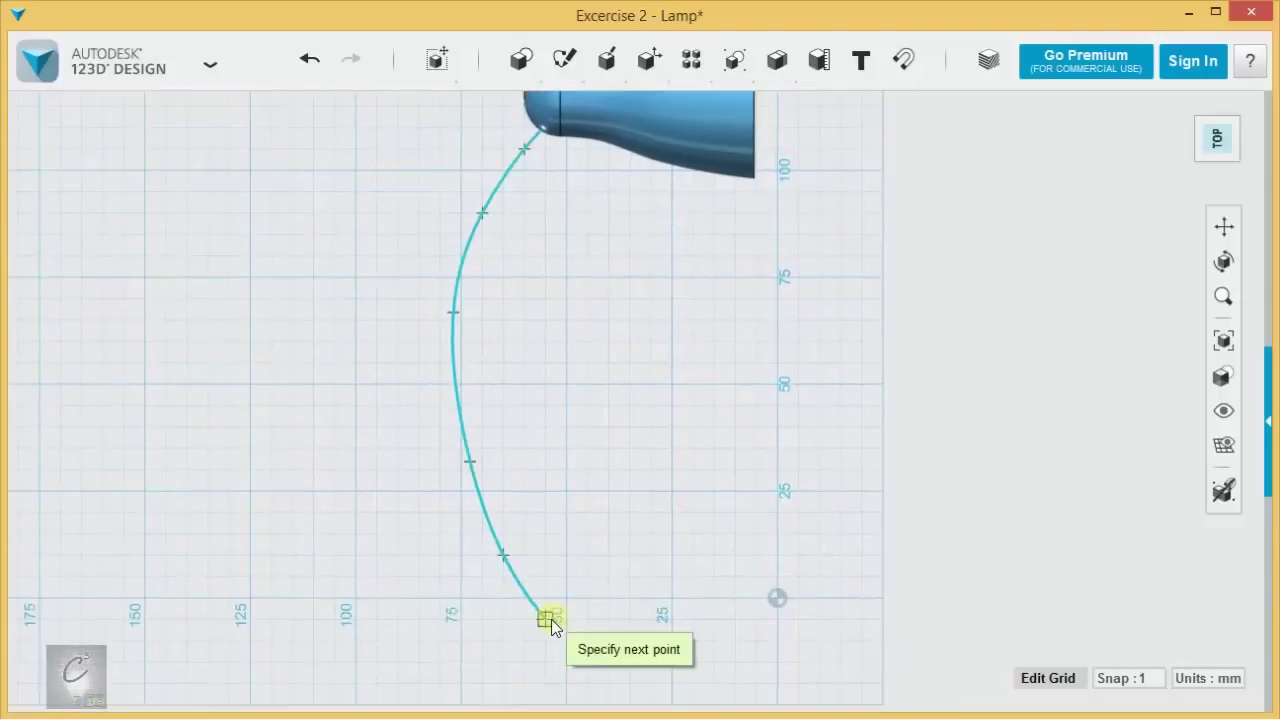
left_click(546, 640)
left_click(545, 664)
left_click(537, 688)
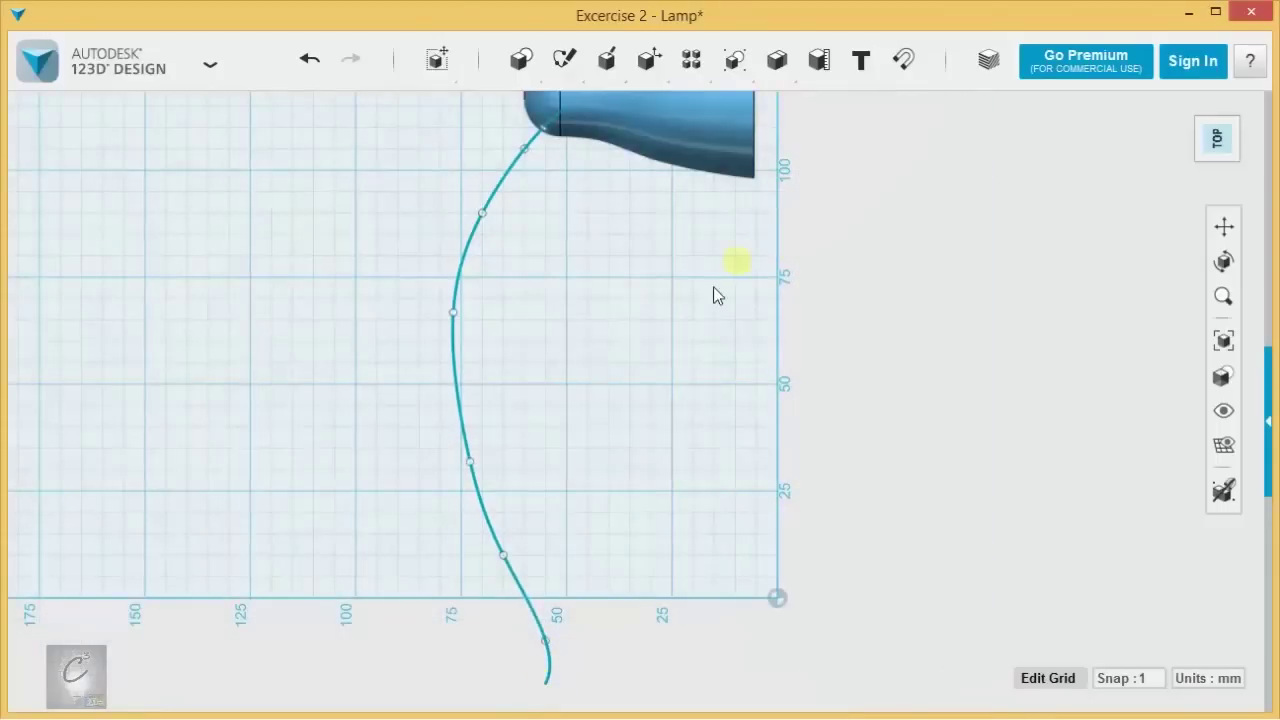
Step: Reposition the spline's free end point slightly so that the curve ends straight, perpendicular to the grid's edge
middle_click_drag(597, 628, 657, 371)
scroll(600, 457, "up", 3)
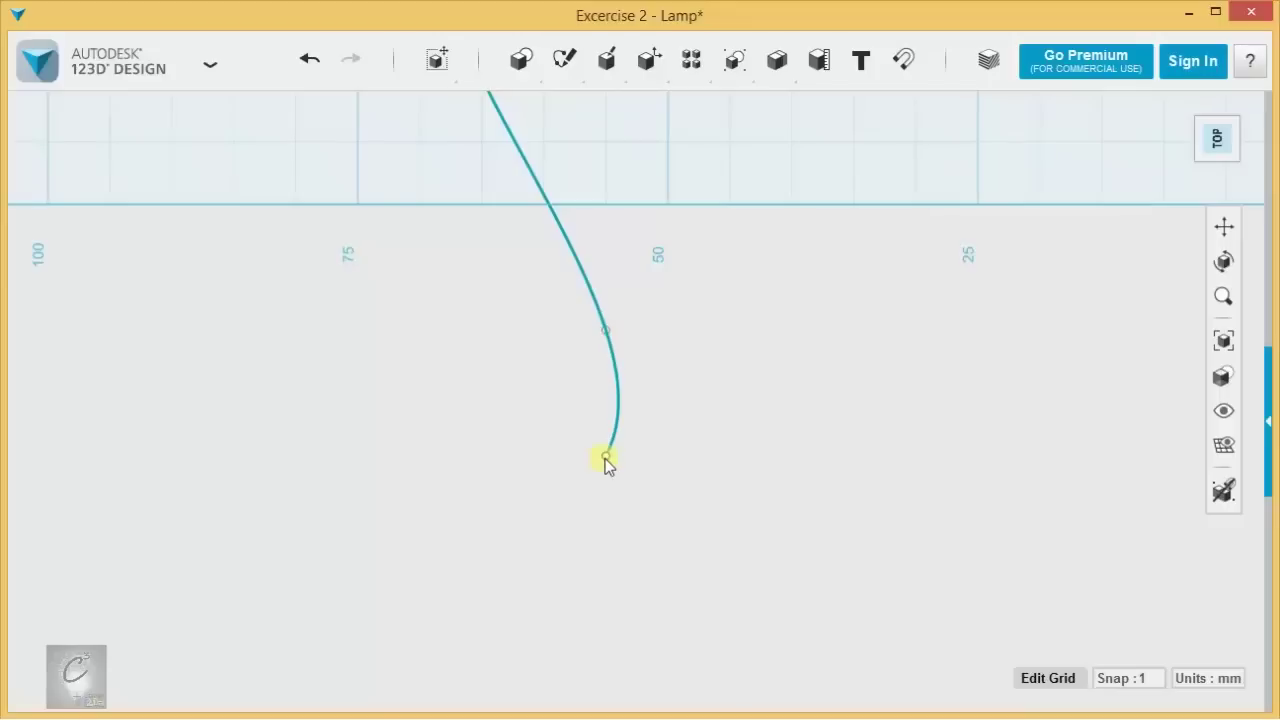
left_click_drag(612, 463, 631, 447)
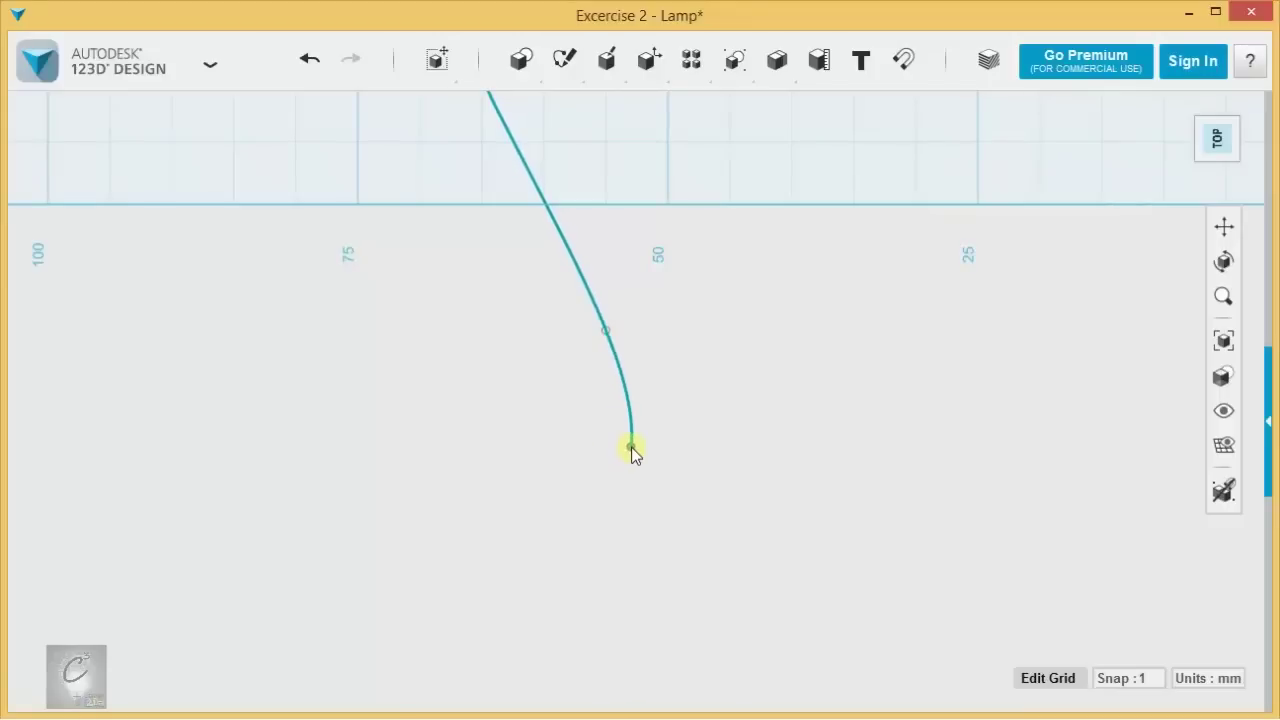
Step: Insert a thin cylinder with a height of 2 mm beside the free end of the spline
scroll(850, 250, "down", 3)
middle_click_drag(846, 226, 763, 304)
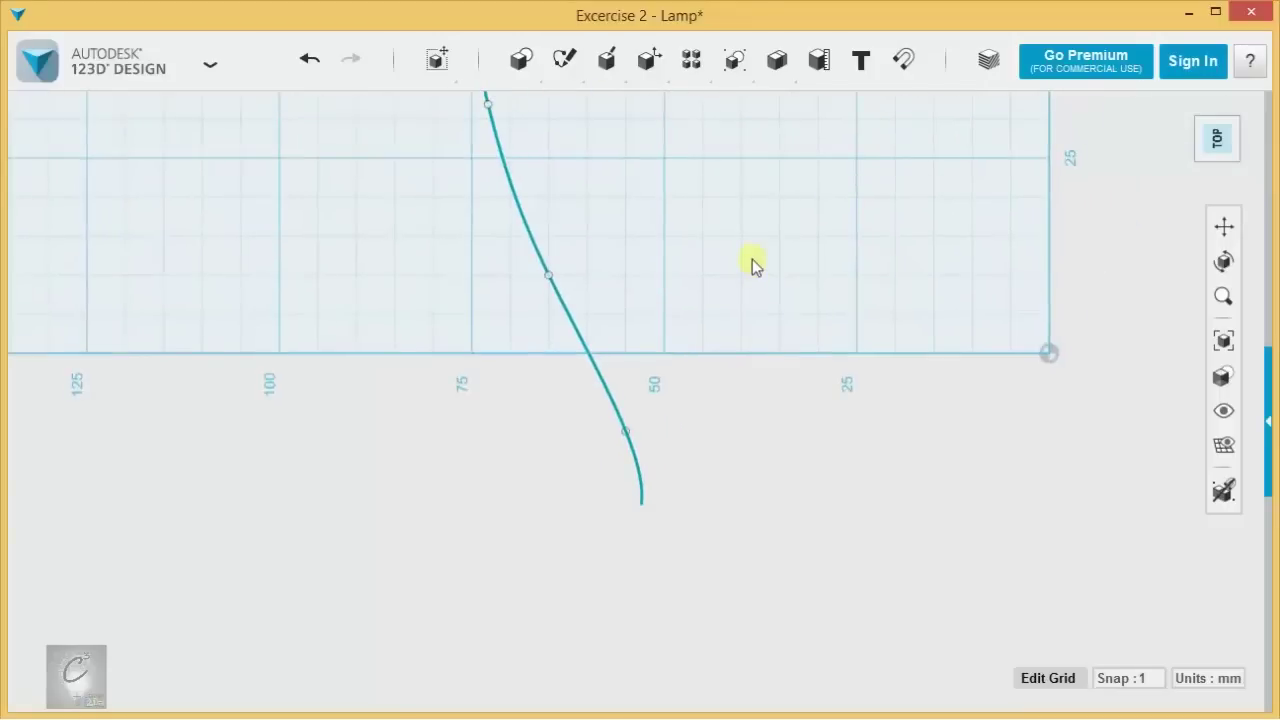
middle_click_drag(752, 260, 763, 677)
right_click_drag(763, 677, 771, 537)
middle_click_drag(771, 537, 774, 277)
mouse_move(521, 60)
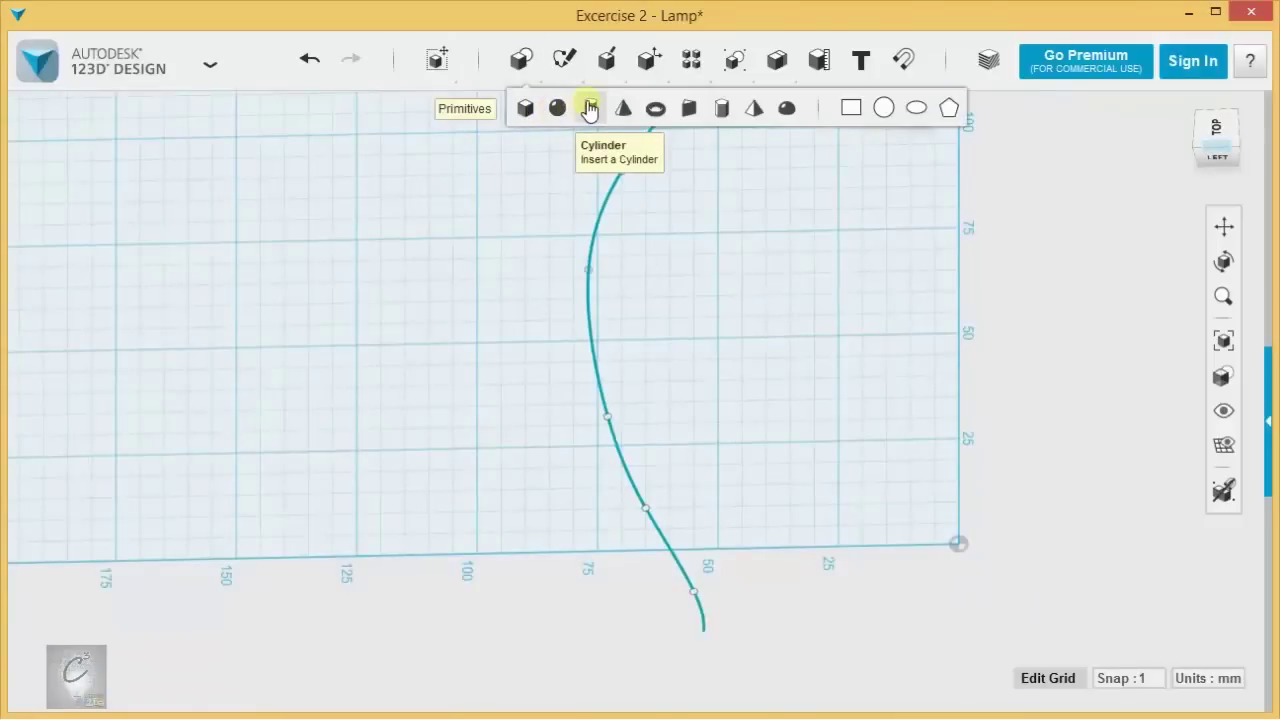
left_click(586, 109)
left_click(660, 438)
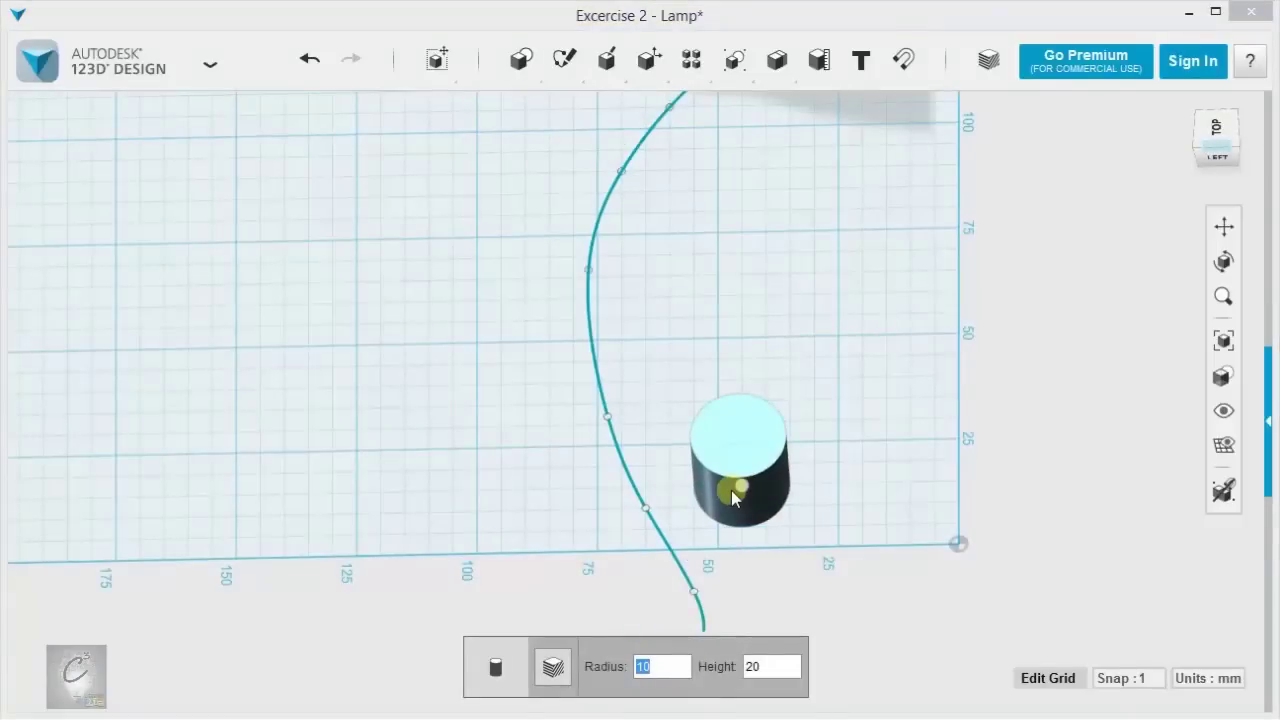
key("Tab")
type("2")
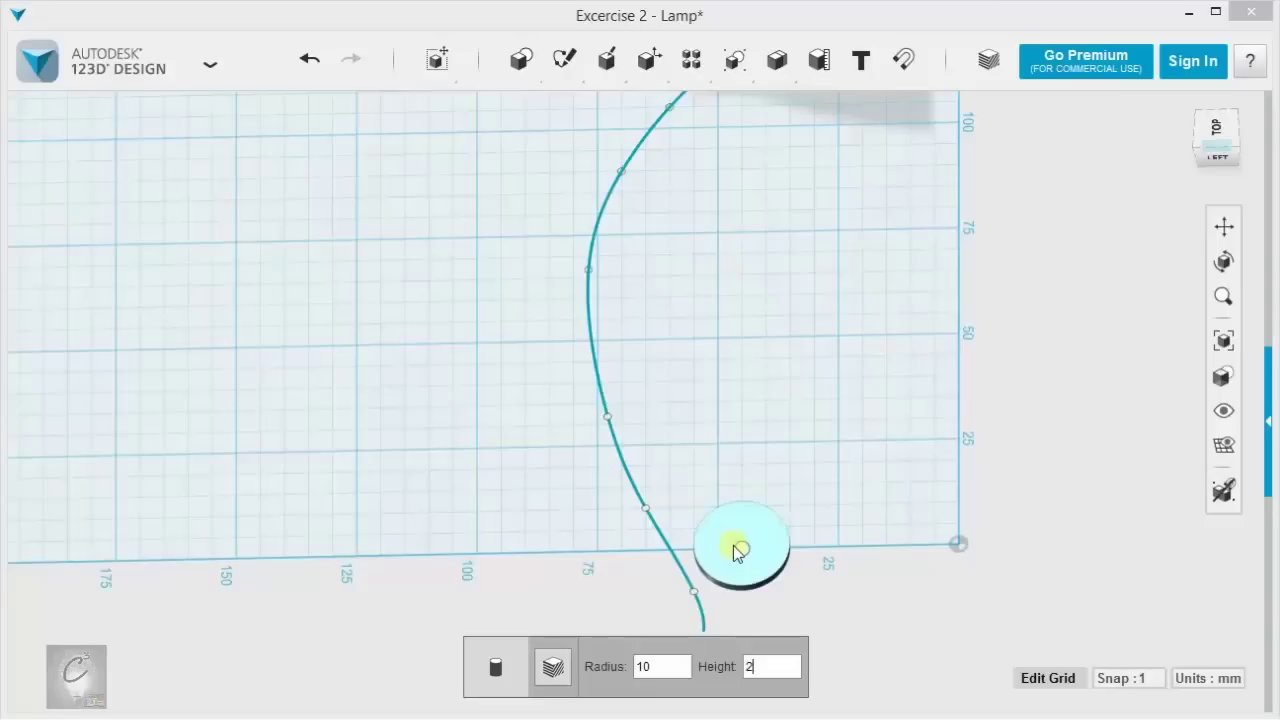
type("58")
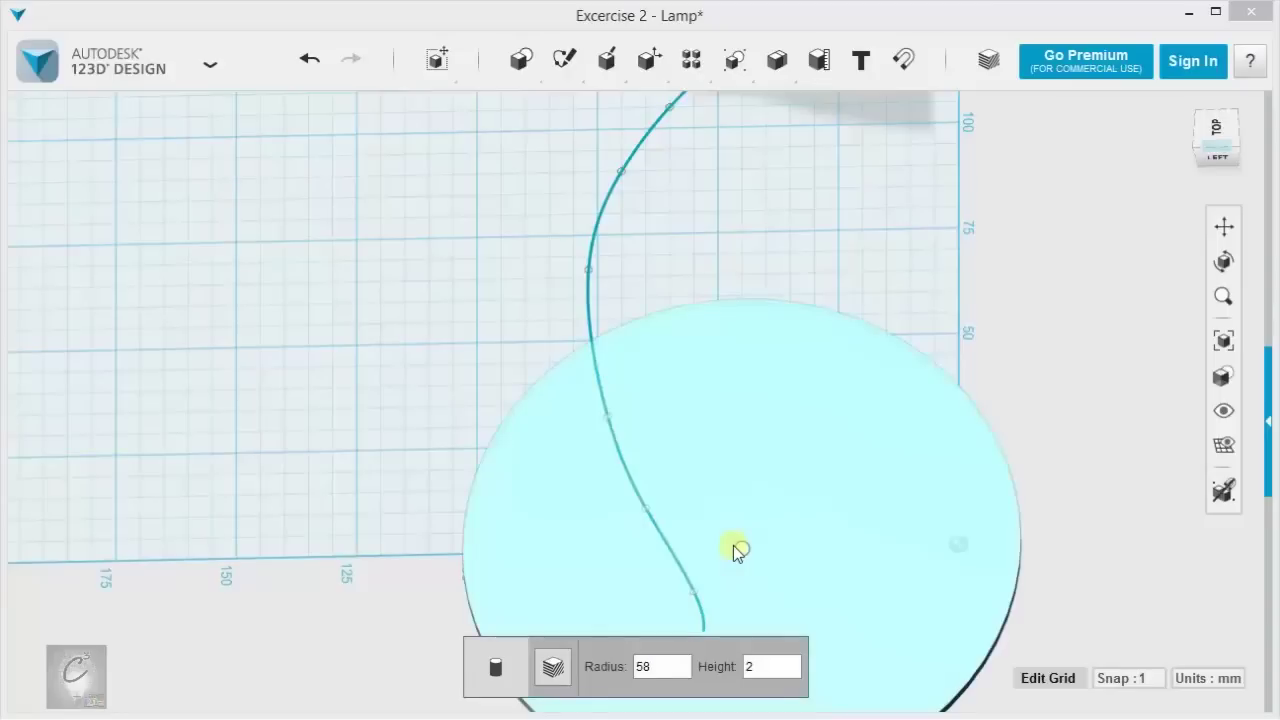
key("BackSpace")
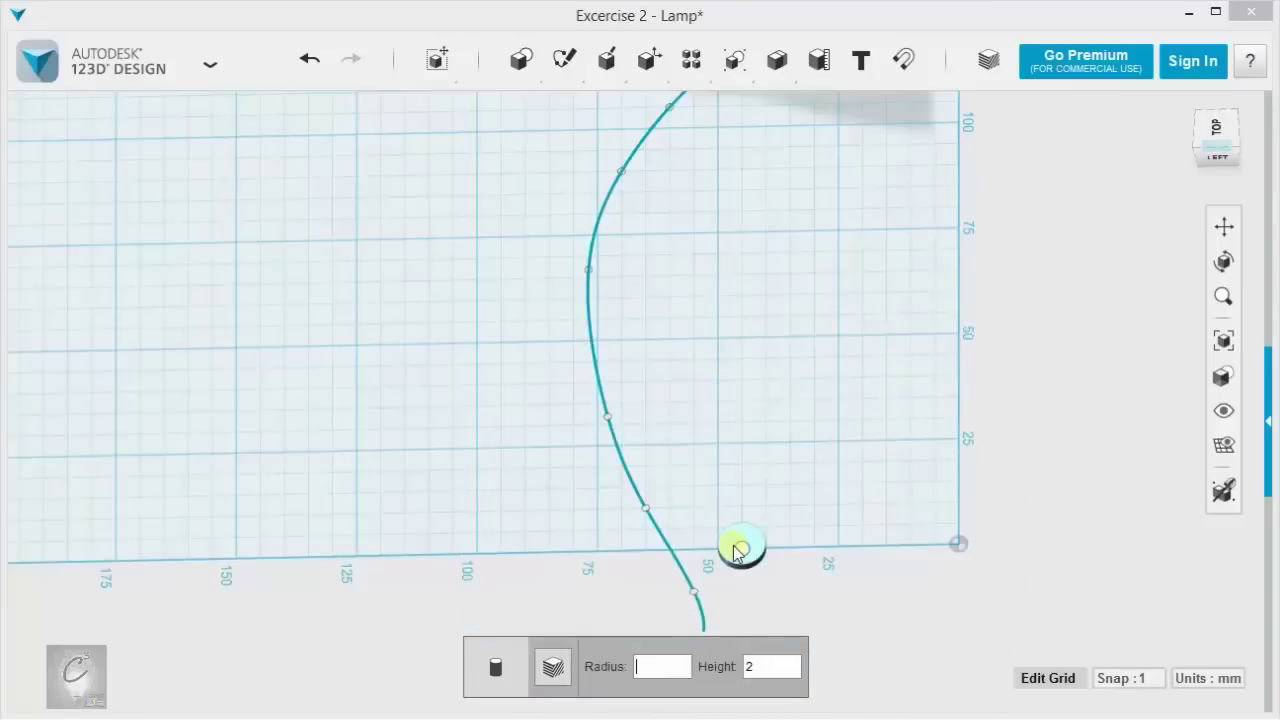
left_click(715, 530)
Step: Rotate the thin disc upright and move it to the free end of the spline
right_click_drag(806, 526, 604, 522)
middle_click_drag(604, 522, 769, 467)
scroll(760, 459, "up", 3)
left_click(641, 429)
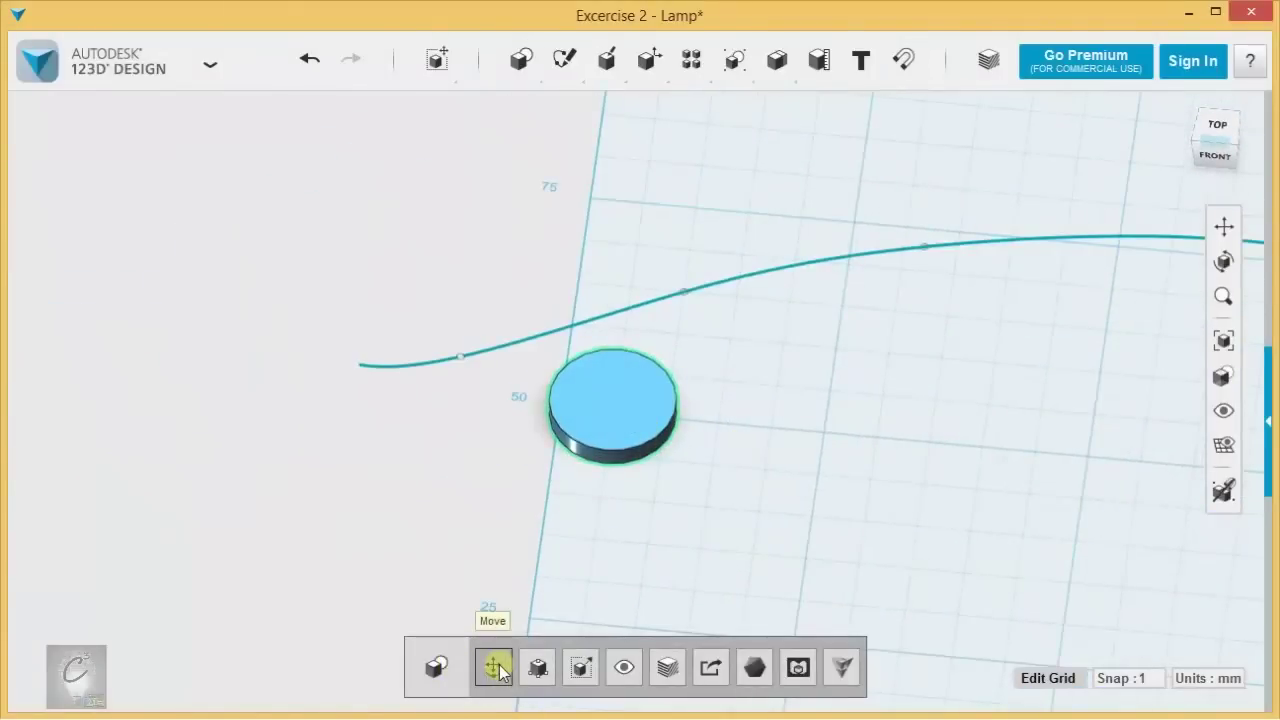
left_click(494, 667)
left_click_drag(612, 346, 422, 389)
right_click_drag(578, 368, 601, 436)
left_click_drag(590, 405, 321, 333)
right_click_drag(581, 481, 598, 538)
Step: Try to sweep the disc's round face along the spline, inspect the tube from above, and undo the sweep
mouse_move(617, 84)
left_click(643, 112)
right_click_drag(684, 268, 560, 400)
left_click(509, 551)
left_click(600, 485)
right_click_drag(586, 451, 750, 420)
middle_click_drag(590, 330, 836, 466)
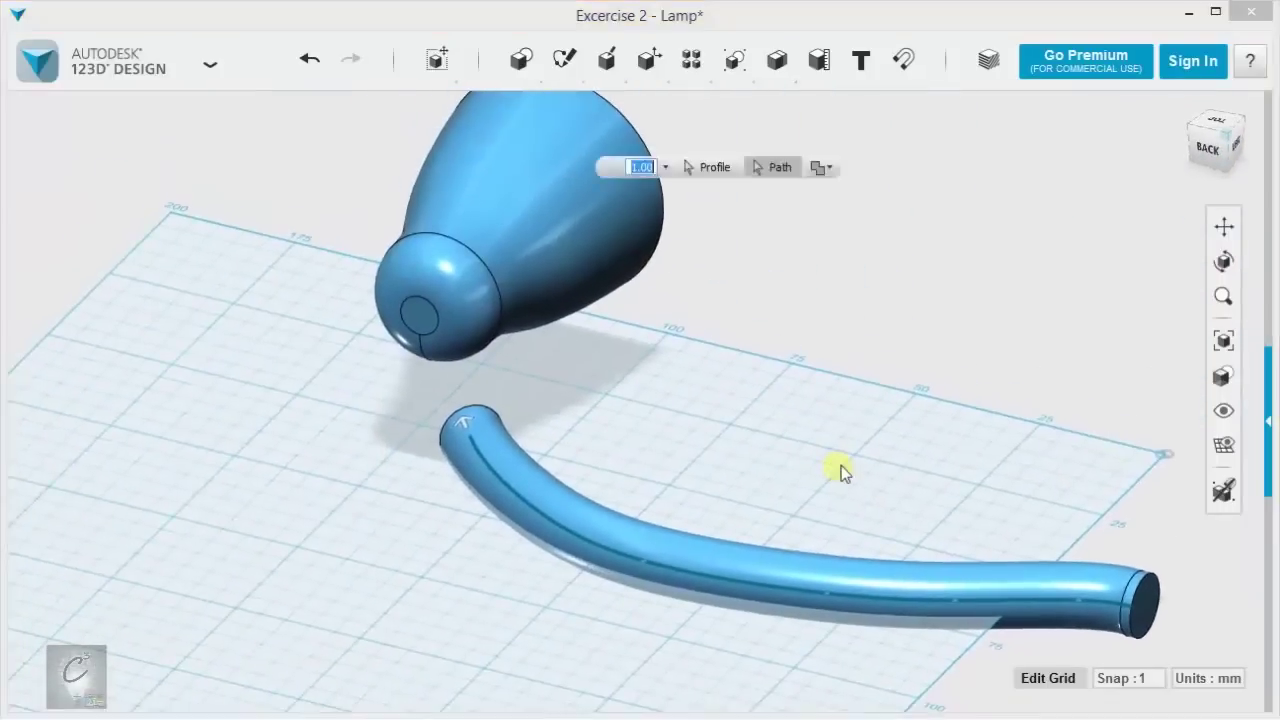
left_click(1215, 120)
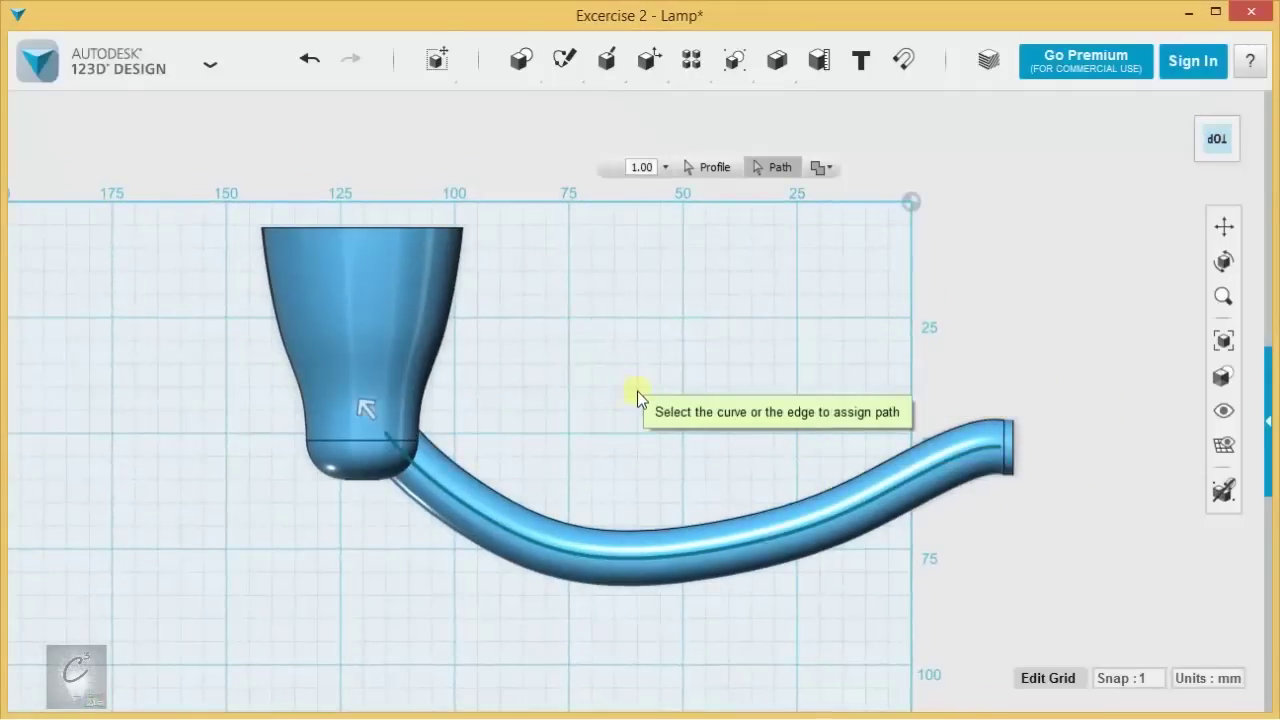
middle_click_drag(903, 324, 903, 276)
right_click_drag(791, 320, 812, 212)
right_click_drag(786, 378, 656, 554)
key("ctrl+z")
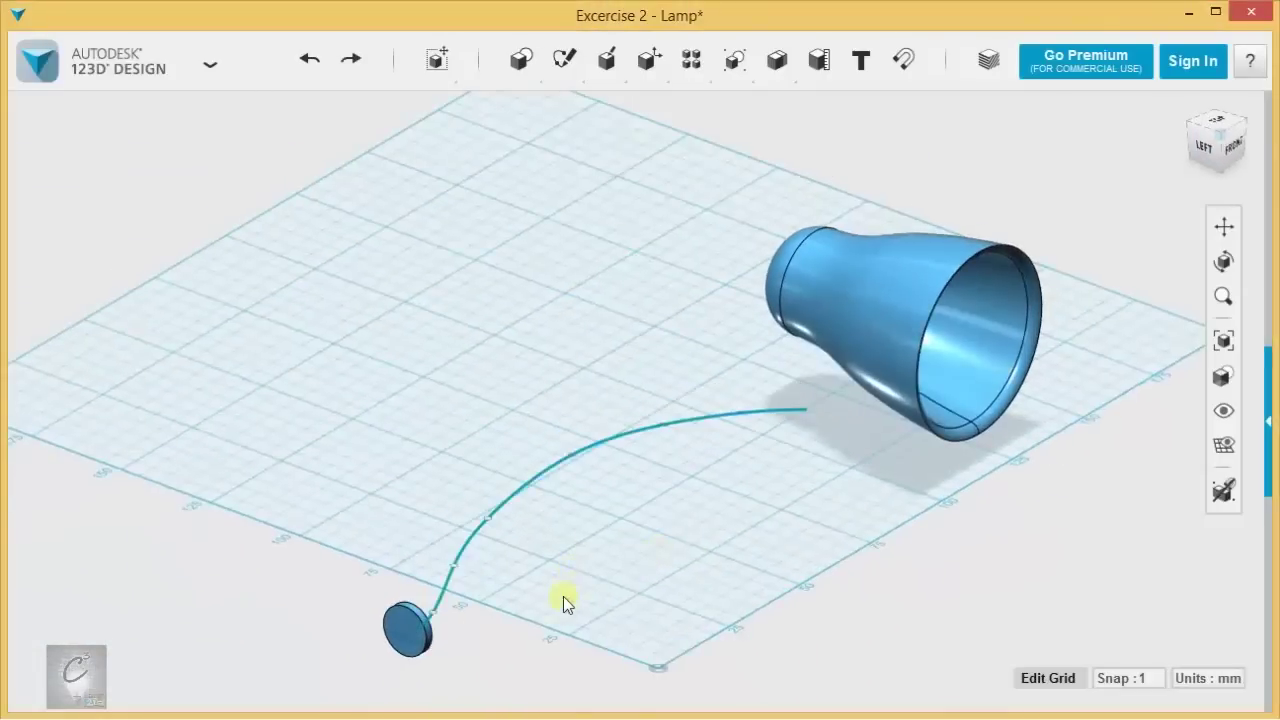
Step: Copy the disc and place the copy farther out, away from the spline's free end
middle_click_drag(563, 598, 664, 532)
right_click_drag(664, 532, 631, 498)
scroll(631, 498, "up", 3)
scroll(329, 440, "up", 1)
middle_click_drag(286, 437, 515, 318)
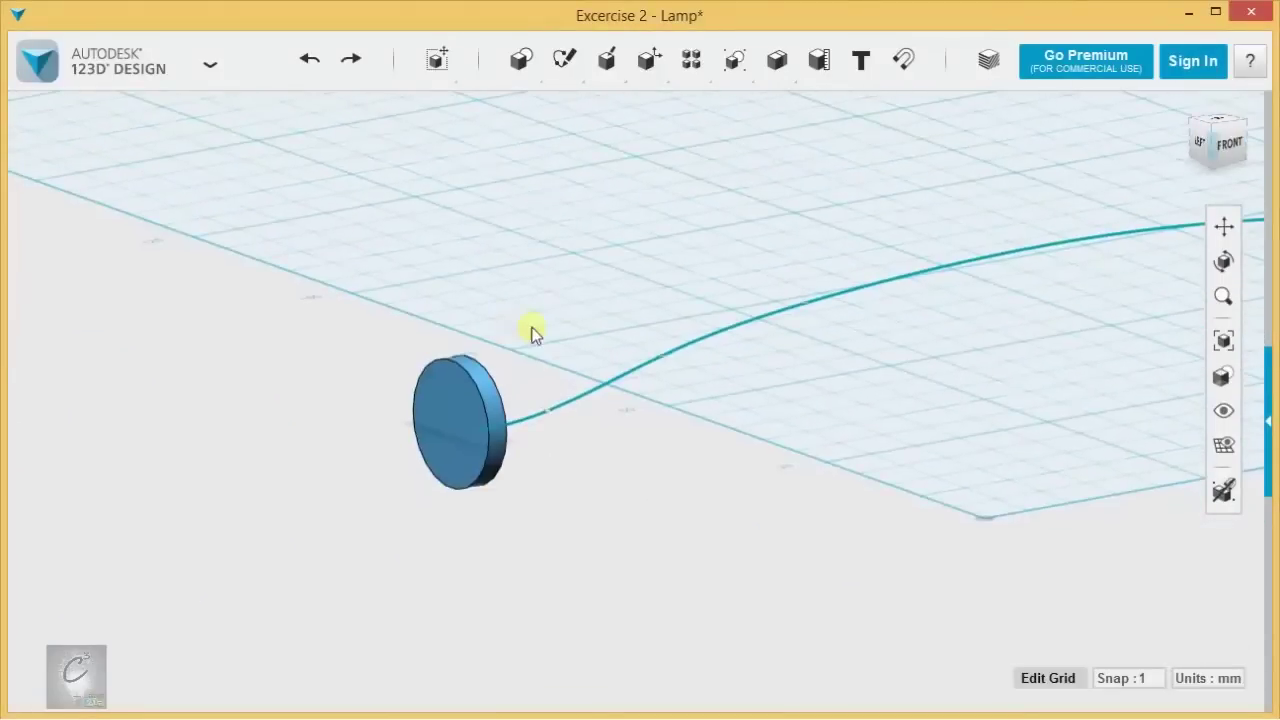
right_click_drag(531, 328, 560, 481)
scroll(560, 481, "up", 2)
middle_click_drag(737, 440, 791, 406)
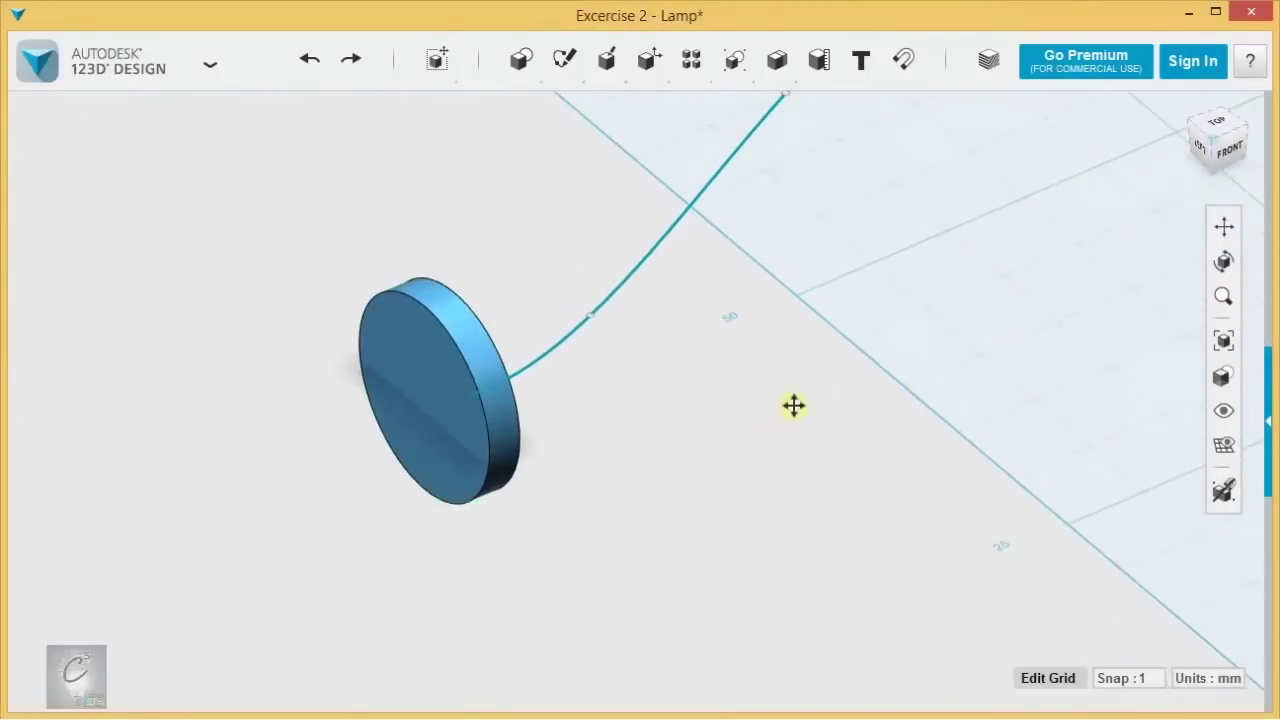
left_click(467, 435)
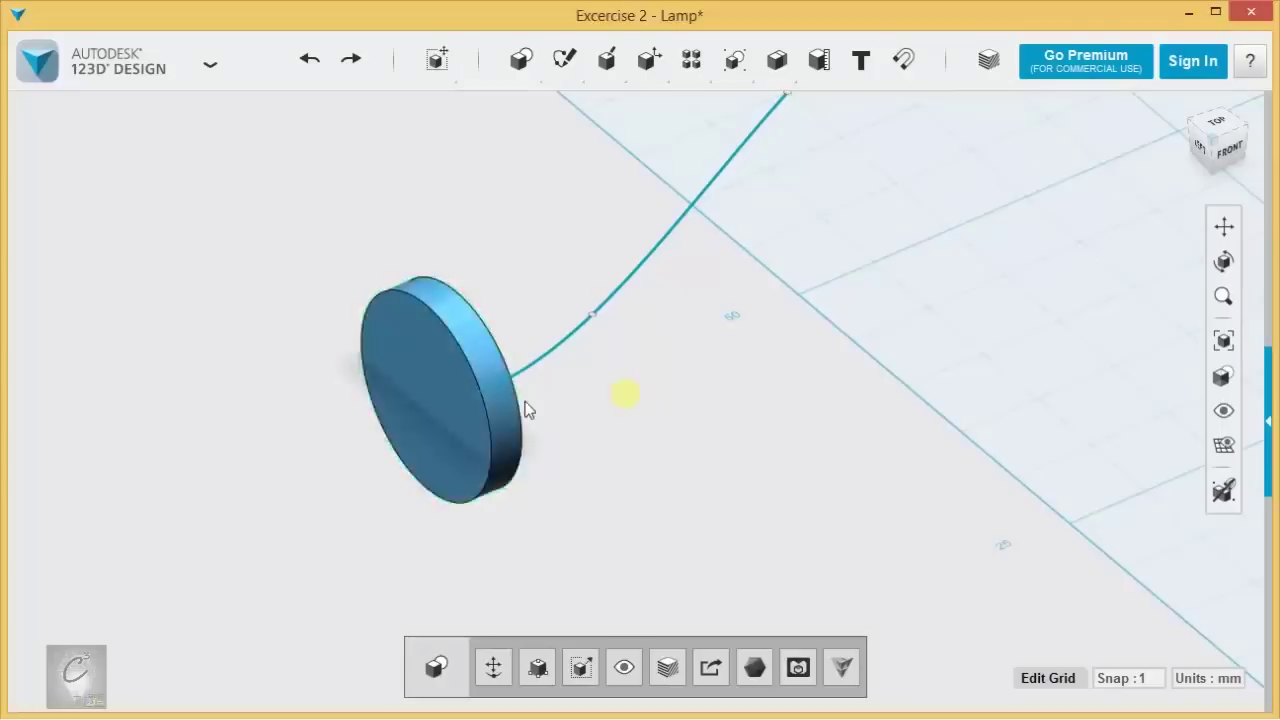
key("ctrl+t")
left_click_drag(505, 372, 263, 286)
left_click(262, 283)
left_click(226, 451)
left_click(326, 289)
left_click(412, 368)
Step: Press/Pull the side face of the disc at the spline's end inward to reduce its diameter
scroll(450, 270, "up", 2)
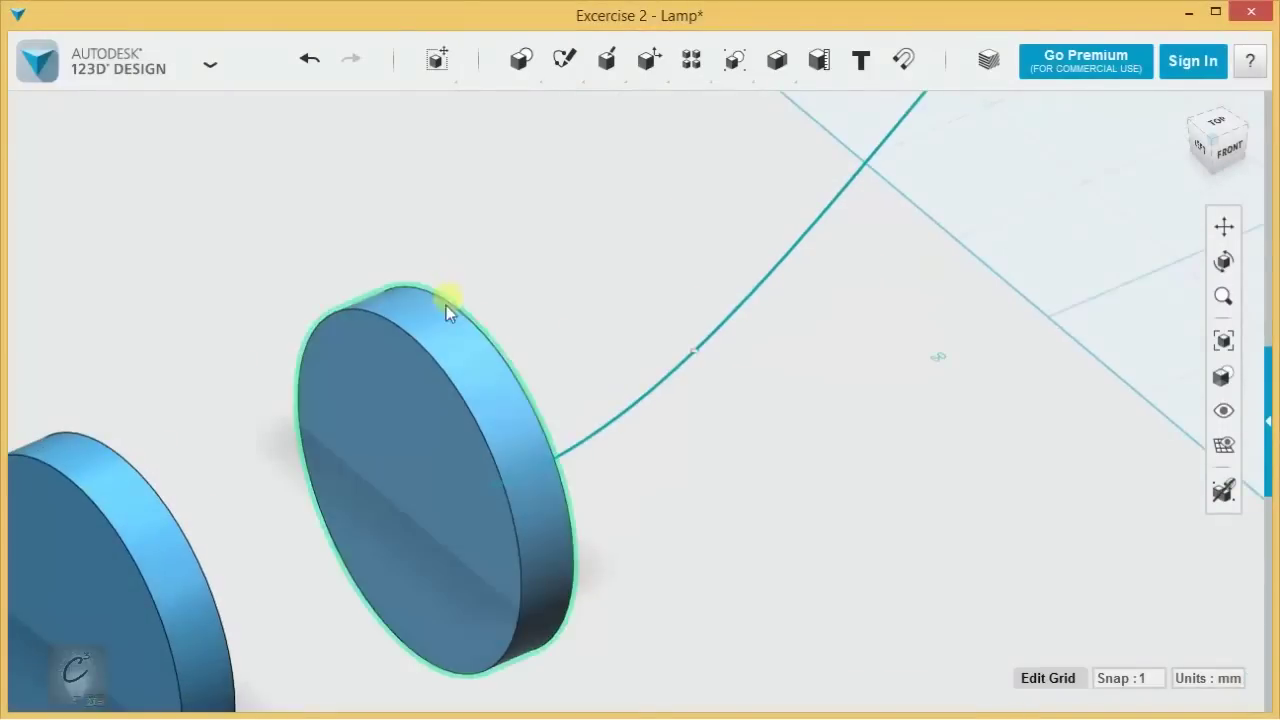
mouse_move(649, 60)
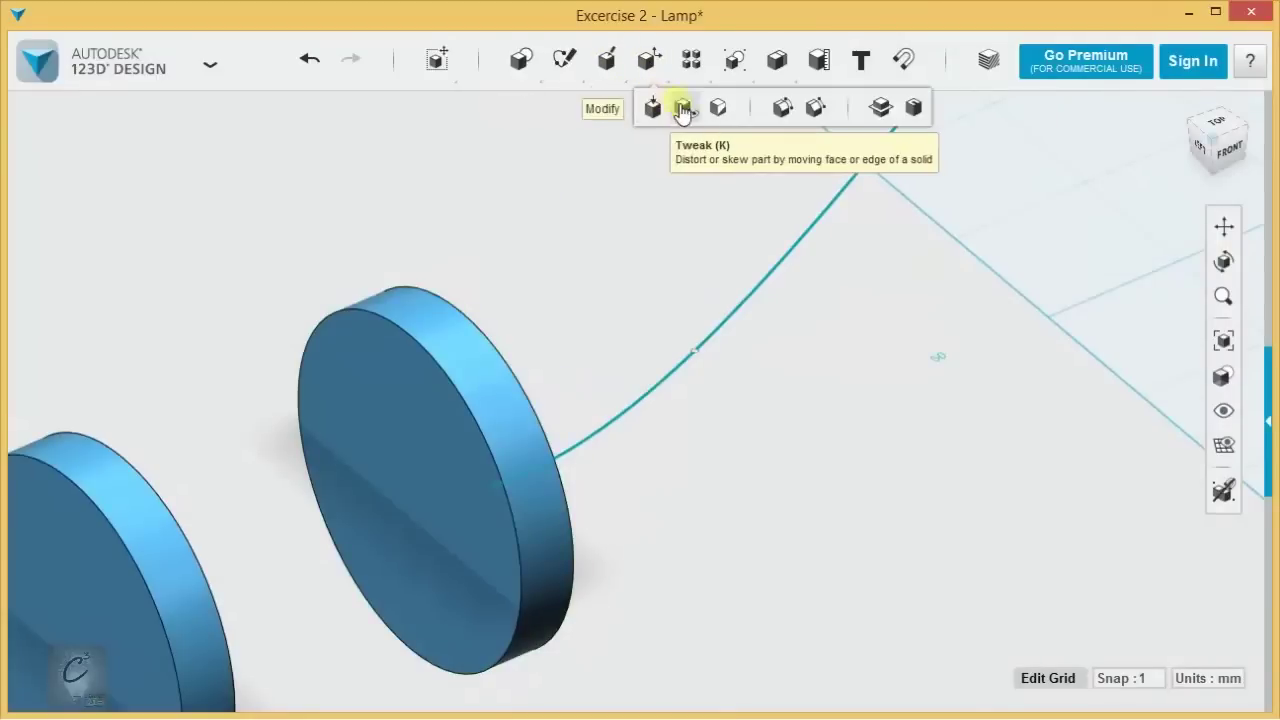
left_click(651, 112)
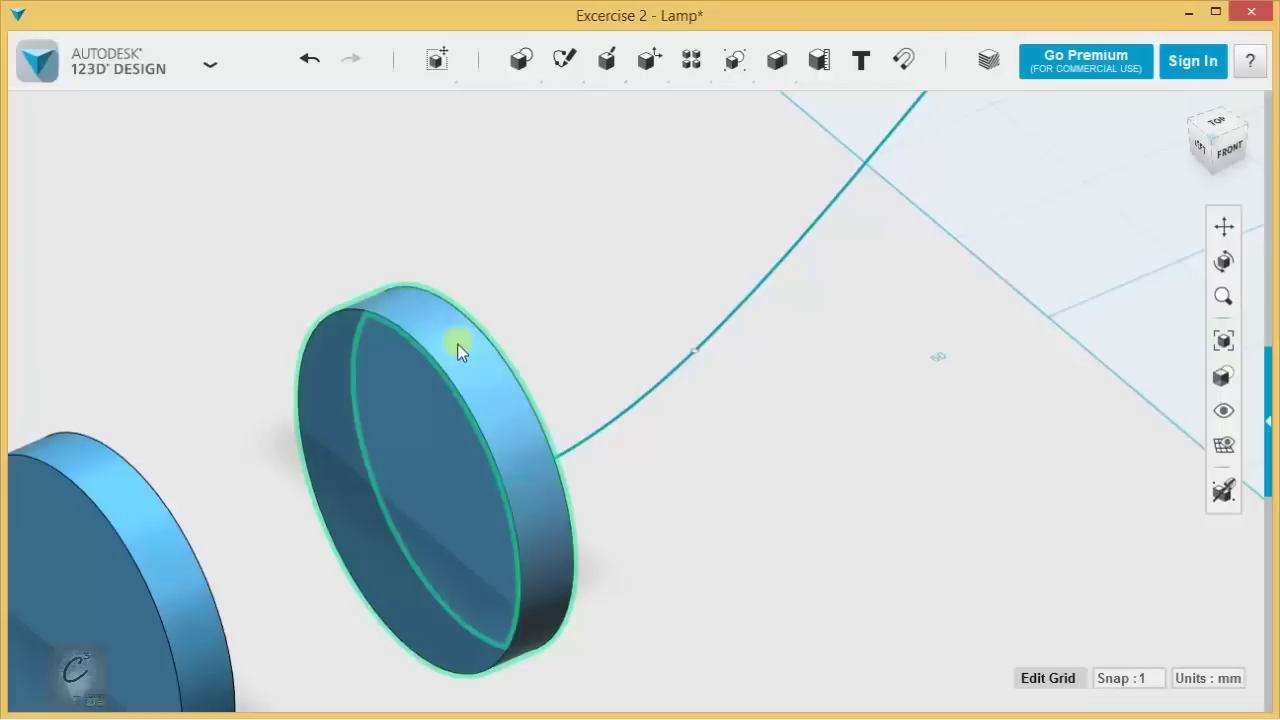
left_click(457, 342)
left_click_drag(462, 324, 455, 349)
left_click(522, 279)
Step: Sweep the smaller disc's round face along the spline to form the lamp's neck tube
right_click_drag(562, 274, 438, 304)
scroll(445, 306, "down", 5)
middle_click_drag(493, 261, 383, 329)
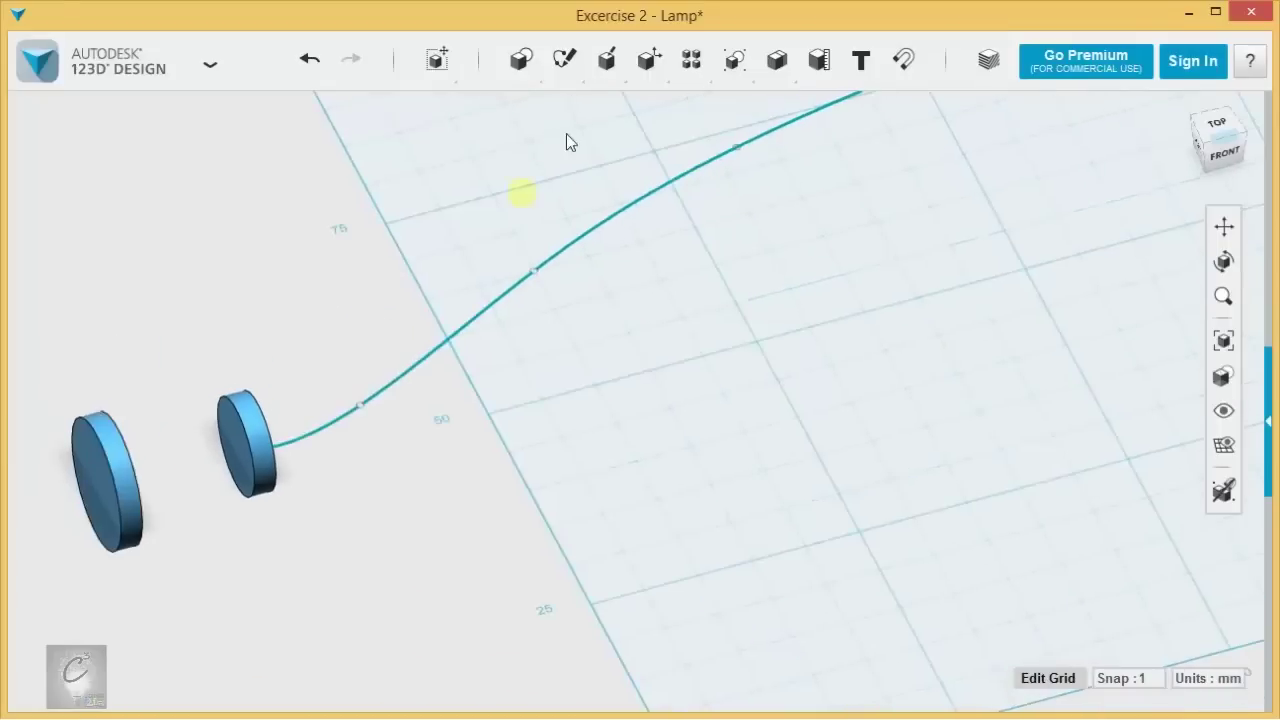
mouse_move(606, 60)
left_click(642, 107)
right_click_drag(700, 372, 496, 331)
left_click(467, 280)
left_click(700, 167)
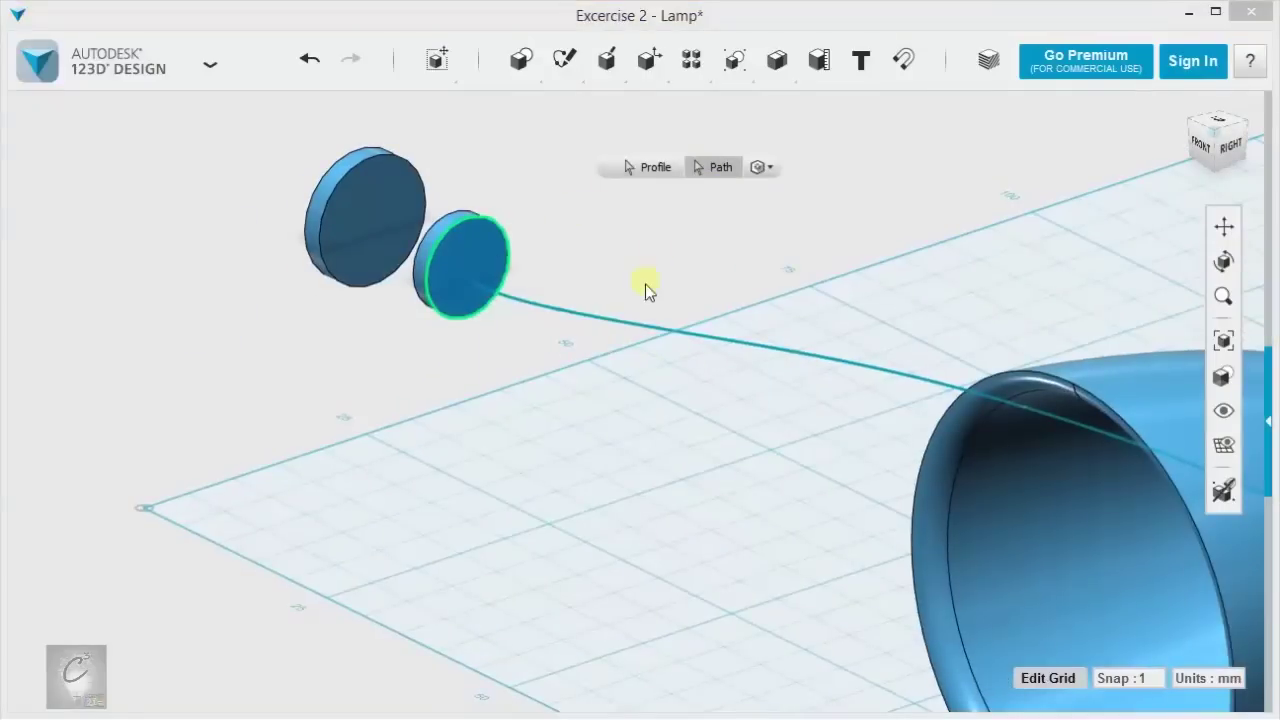
left_click(653, 331)
Step: Move the larger disc toward the neck tube until it sits just in front of the tube's free end
mouse_move(531, 191)
right_mouse_down()
mouse_move(603, 229)
mouse_move(518, 204)
right_mouse_up()
middle_click_drag(519, 204, 549, 214)
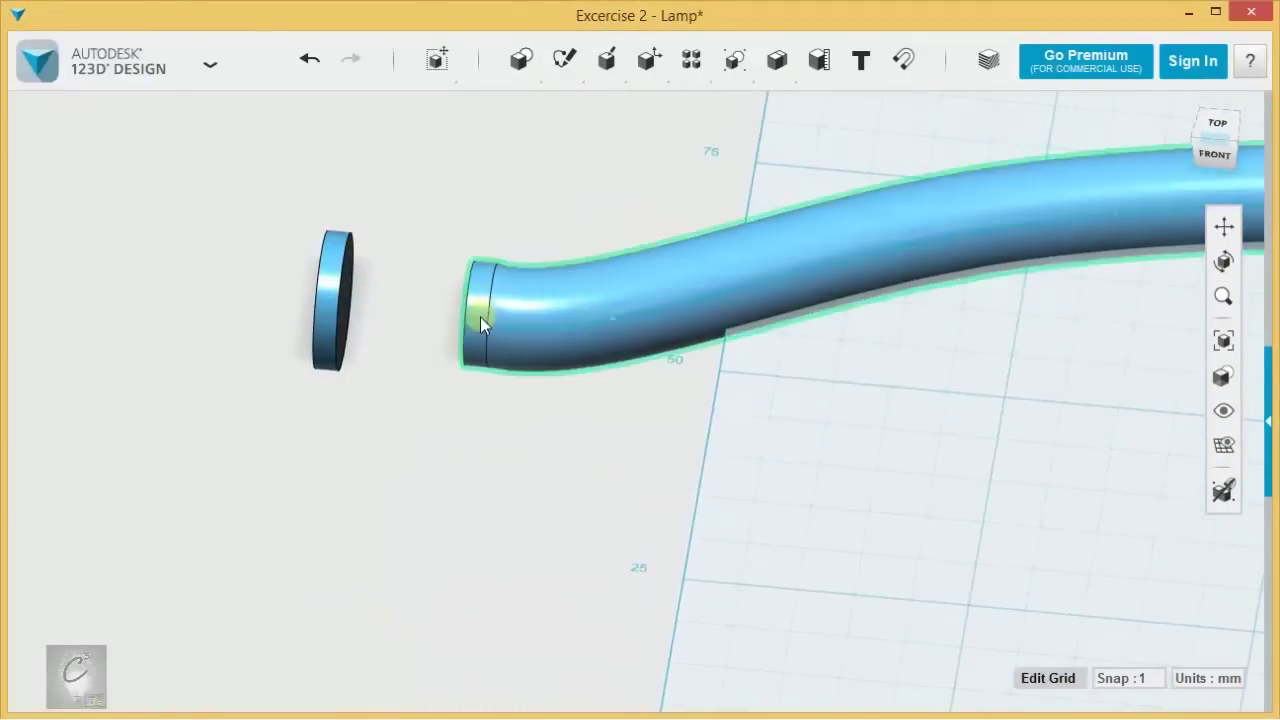
left_click(344, 325)
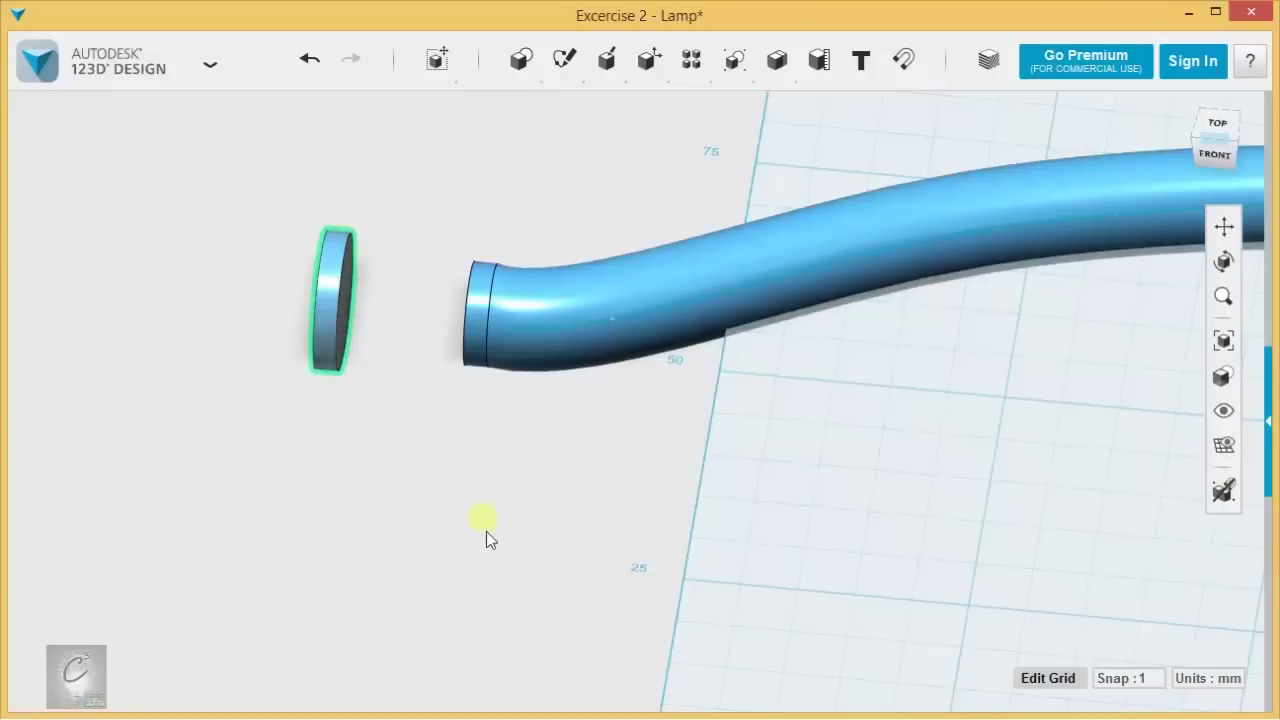
left_click(502, 660)
left_click_drag(400, 310, 500, 317)
left_click(660, 209)
Step: Start a path pattern of the larger disc along the neck's spline, extend it to about 27.4 mm, and orient the copies along the path
mouse_move(690, 64)
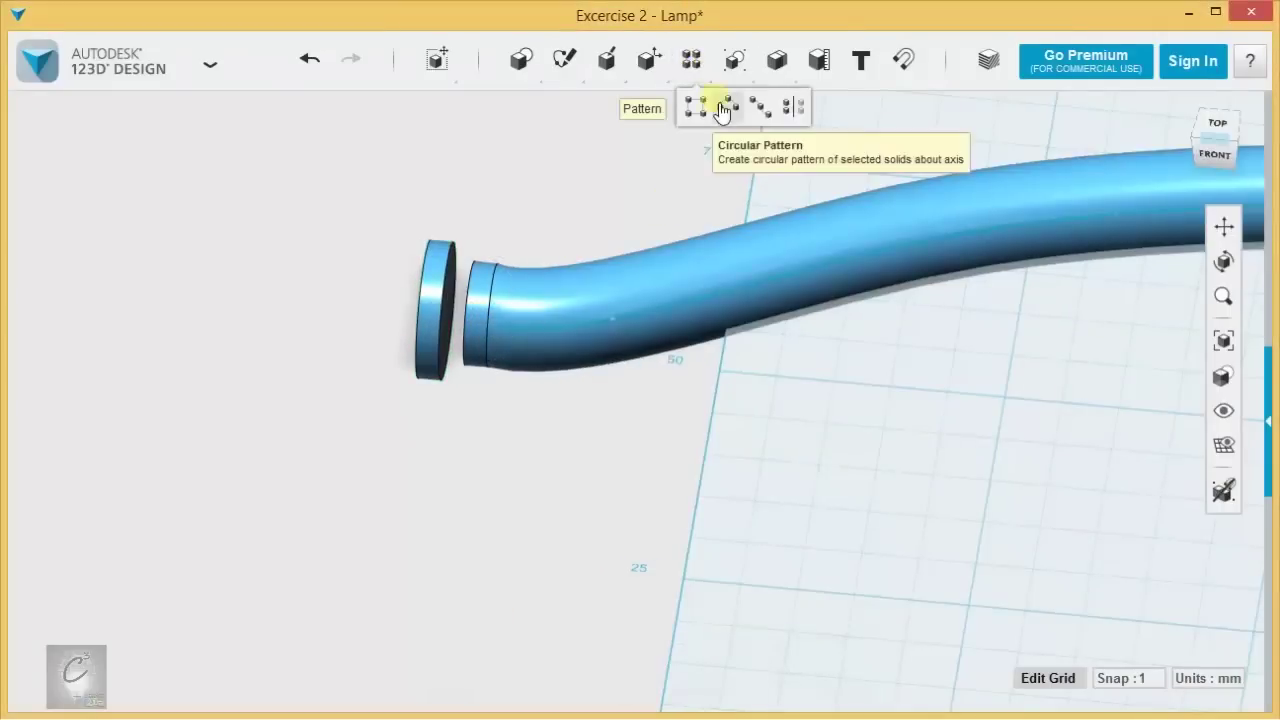
left_click(756, 110)
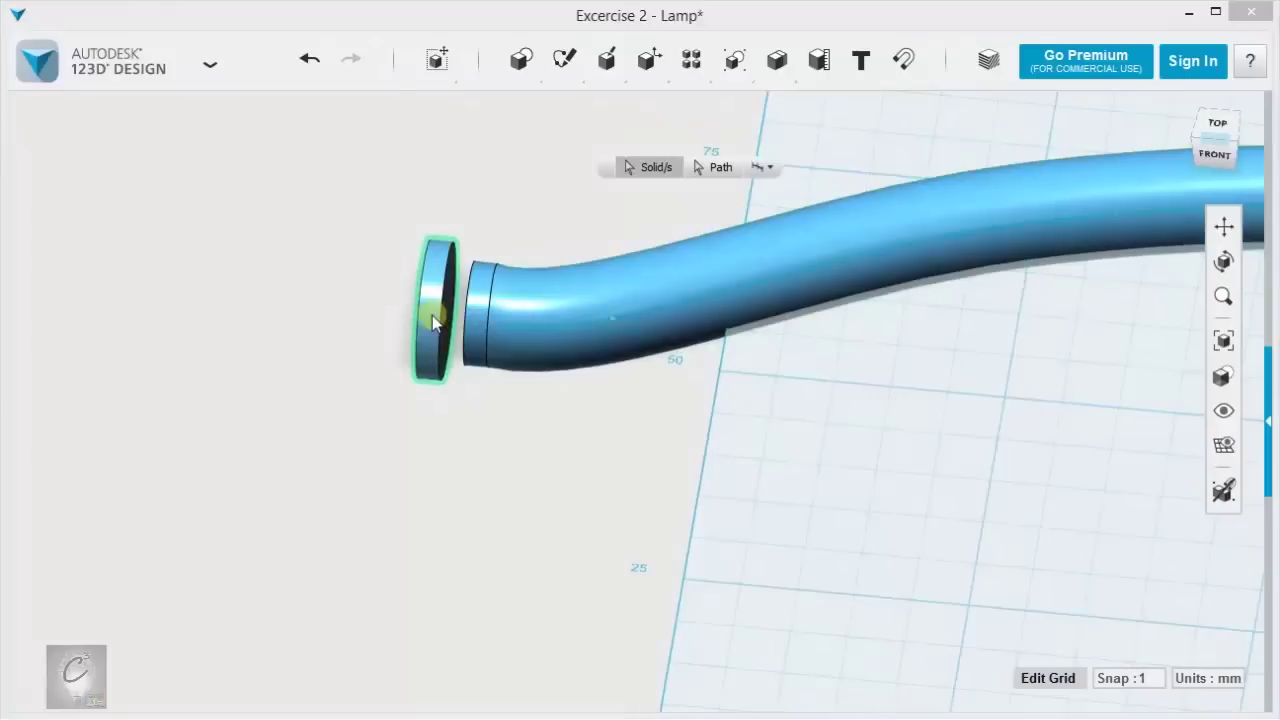
left_click(434, 316)
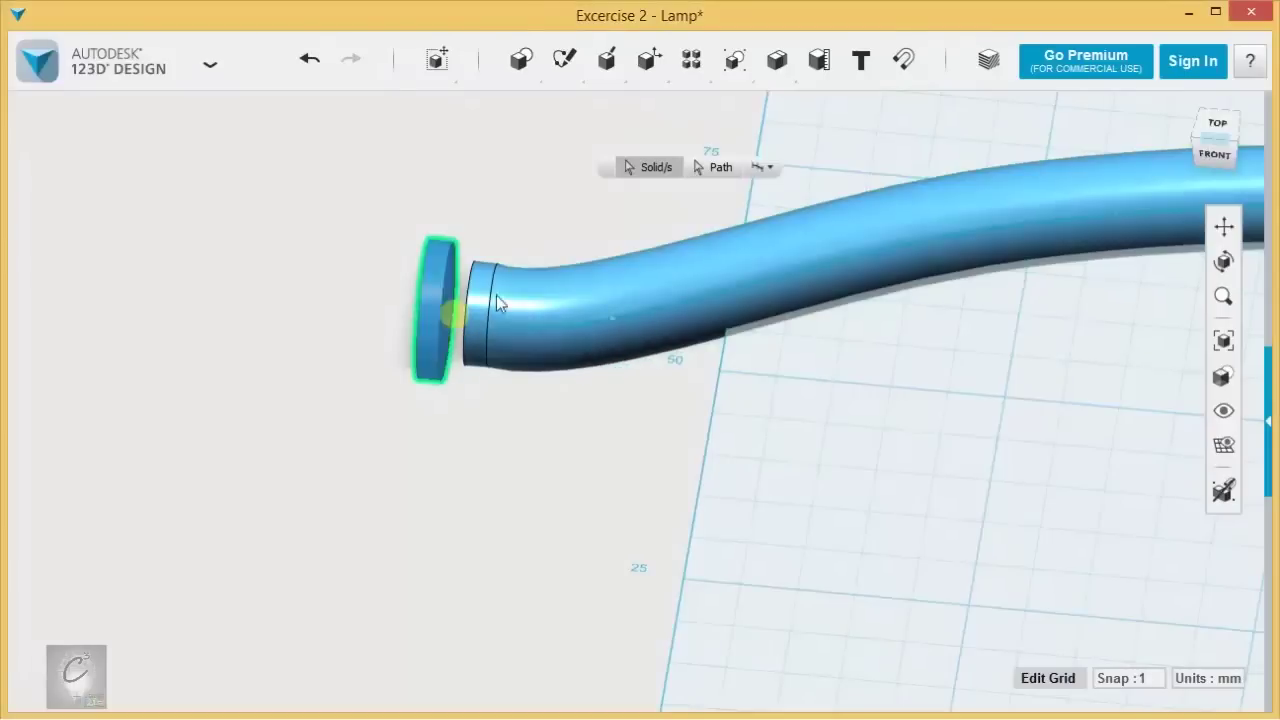
left_click(670, 305)
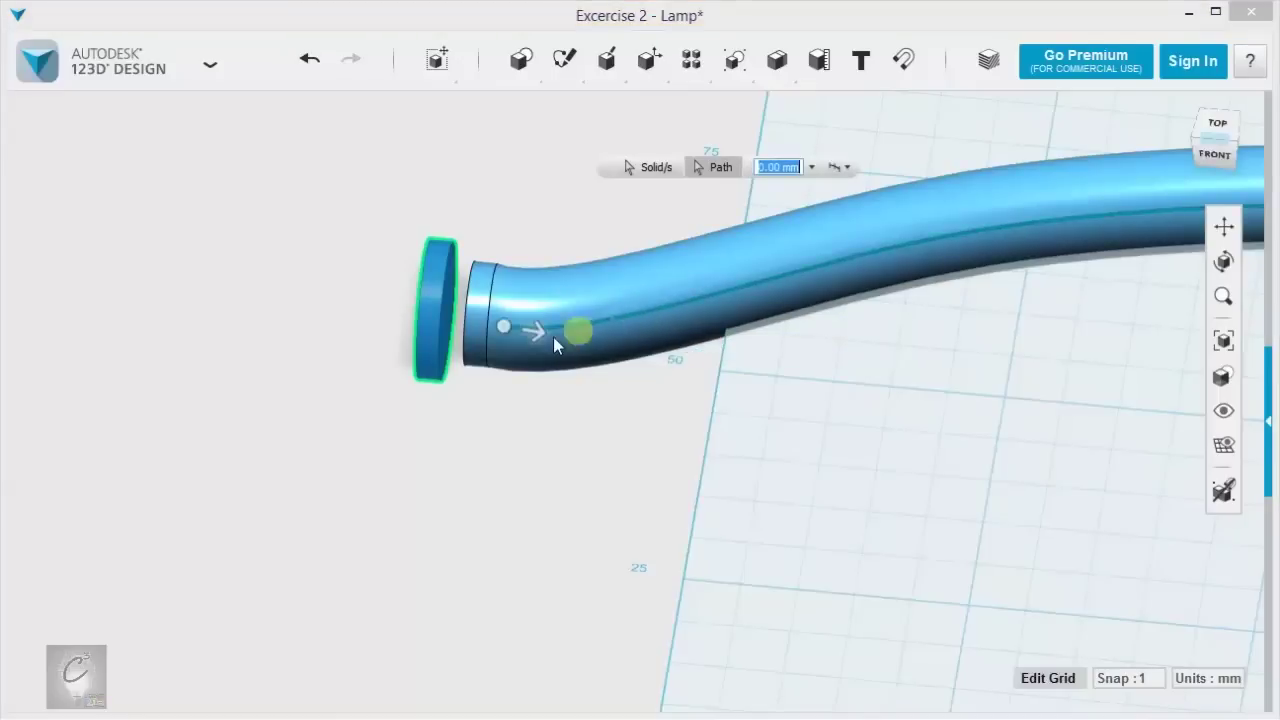
left_click_drag(534, 332, 836, 304)
left_click(850, 168)
left_click(880, 216)
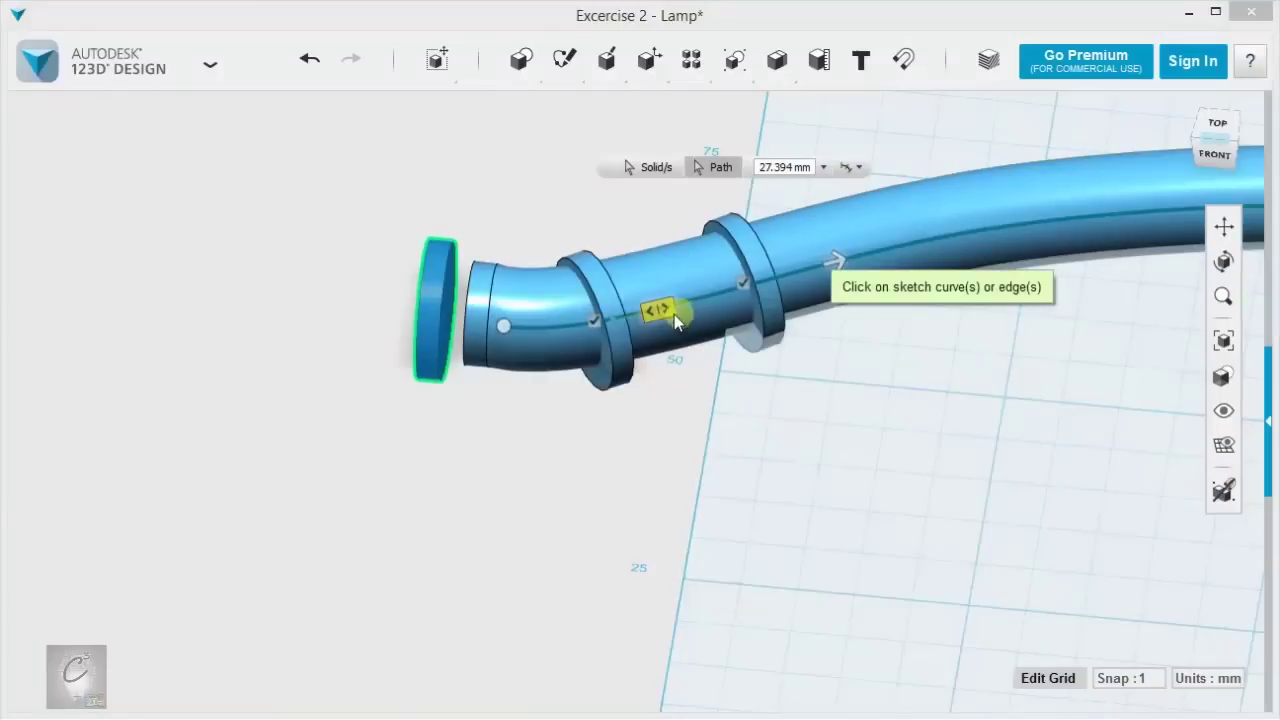
Step: Add more disc copies to the path pattern and extend it to 146.783 mm so it reaches the lampshade
left_click_drag(665, 309, 463, 331)
scroll(894, 371, "down", 5)
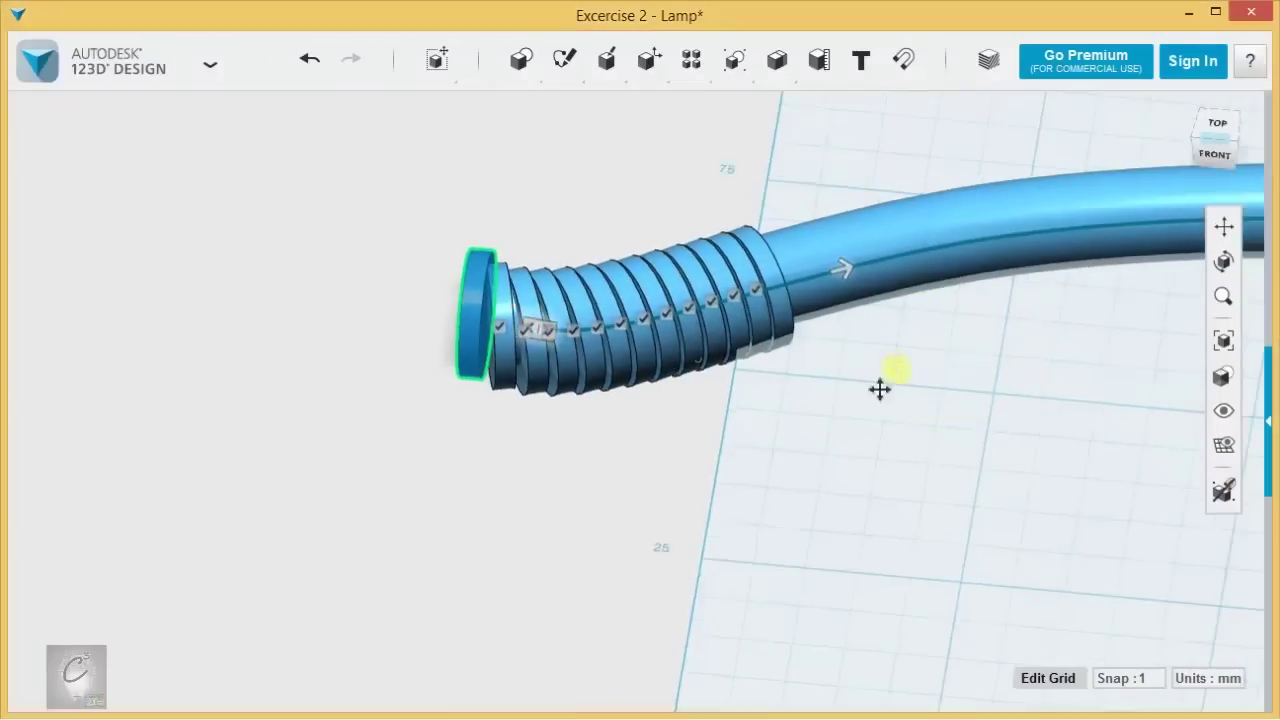
middle_click_drag(672, 472, 548, 472)
left_click_drag(400, 383, 940, 530)
right_click_drag(771, 523, 850, 515)
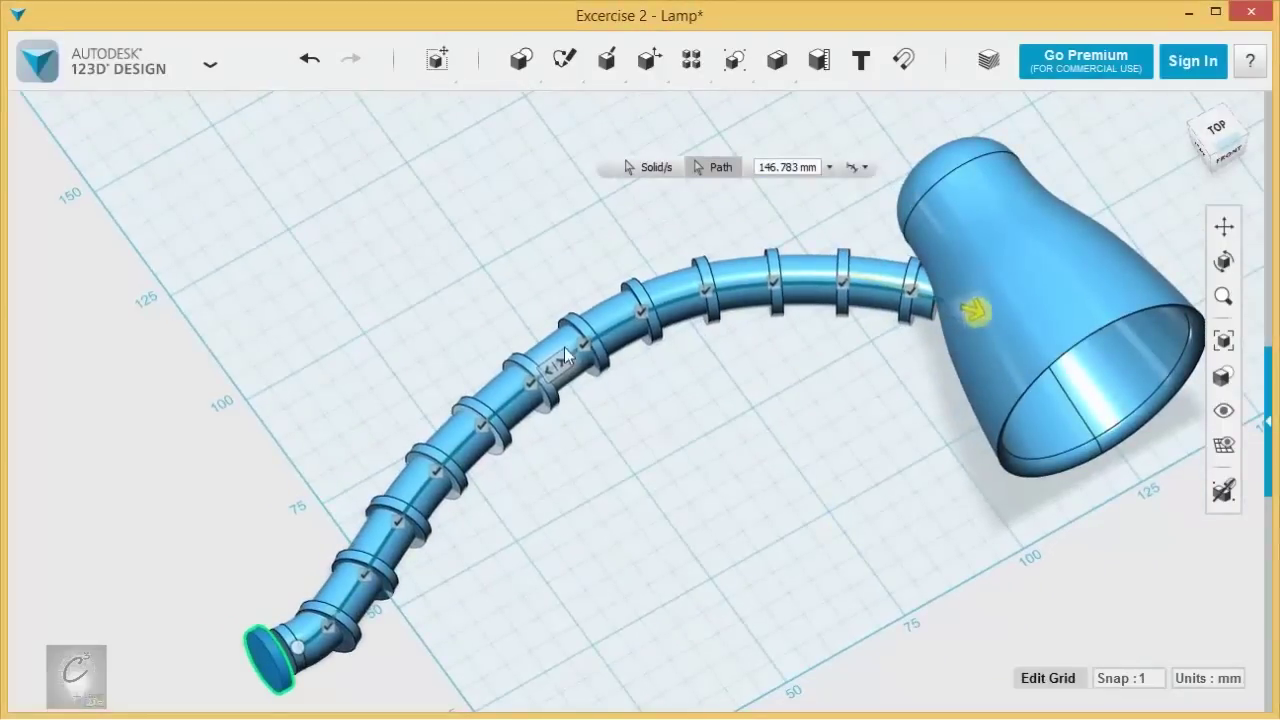
Step: Increase the path pattern's quantity to 49 discs and finish the pattern
left_click(527, 398)
left_click_drag(527, 398, 292, 624)
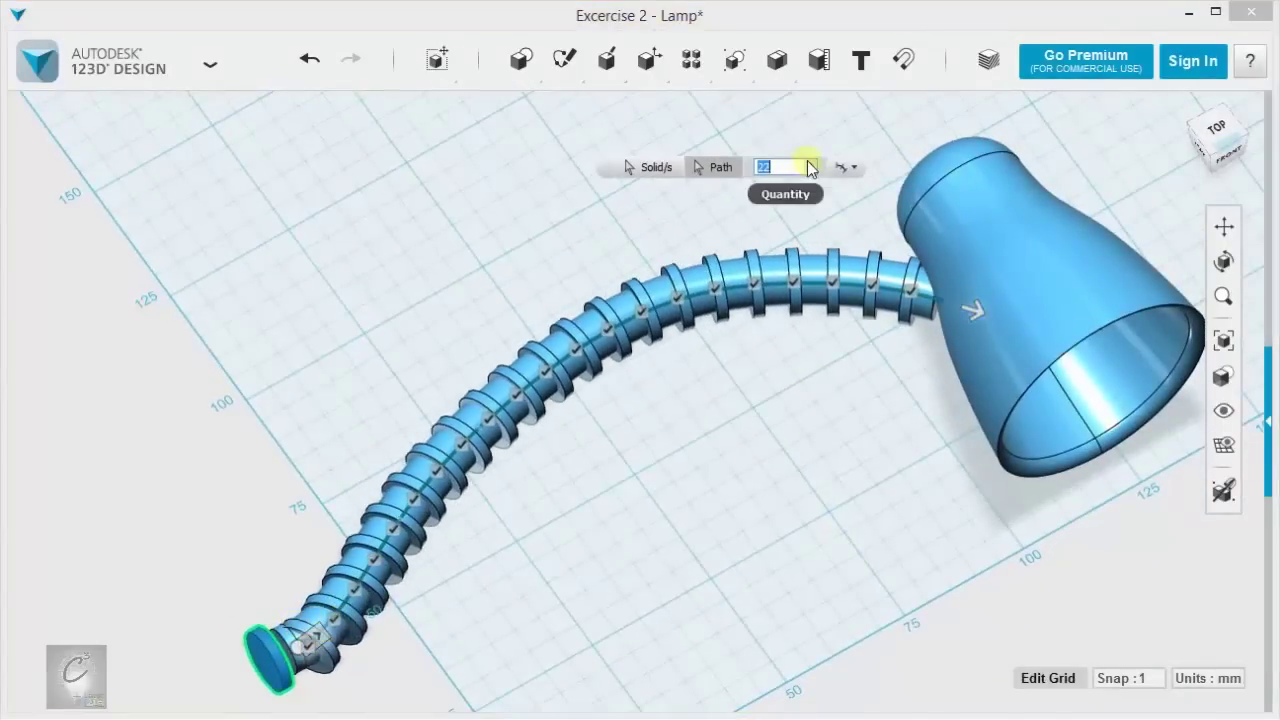
left_click(813, 162)
left_click(813, 163)
left_click(813, 163)
left_click(813, 163)
left_click(813, 163)
left_click(813, 163)
left_click(813, 163)
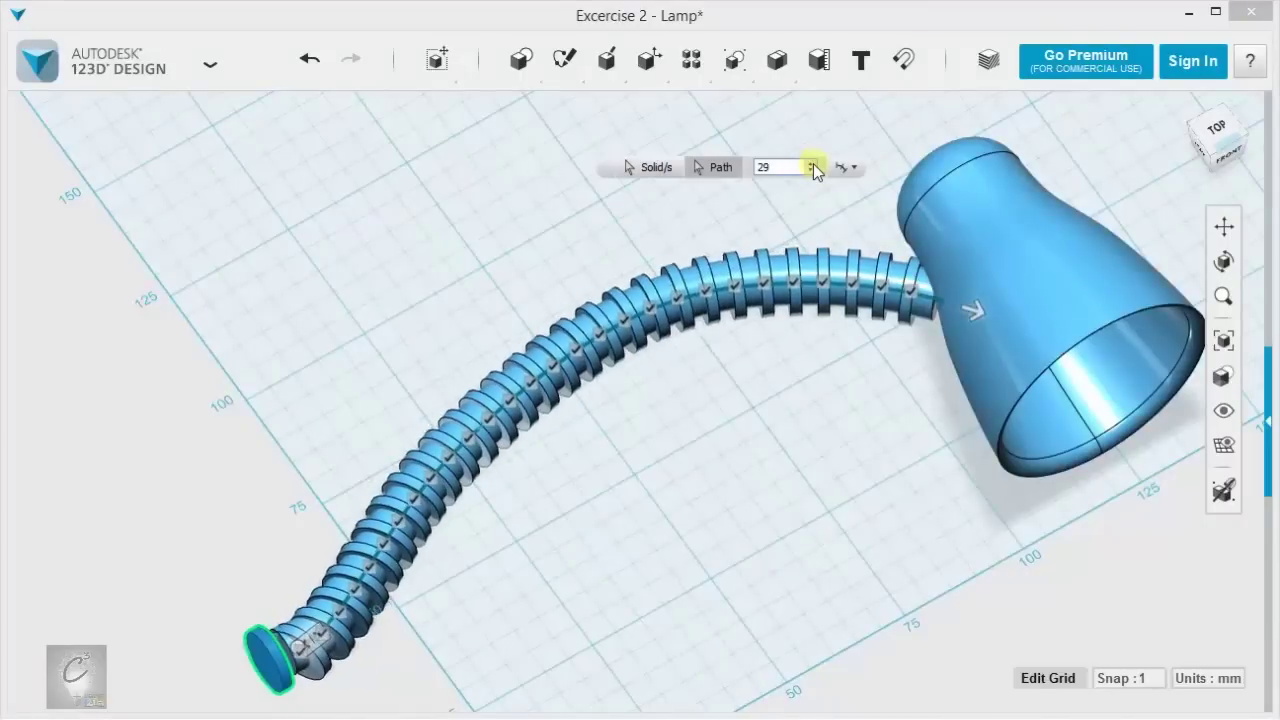
scroll(813, 163, "up", 6)
scroll(813, 165, "up", 6)
scroll(813, 164, "up", 5)
scroll(813, 164, "up", 3)
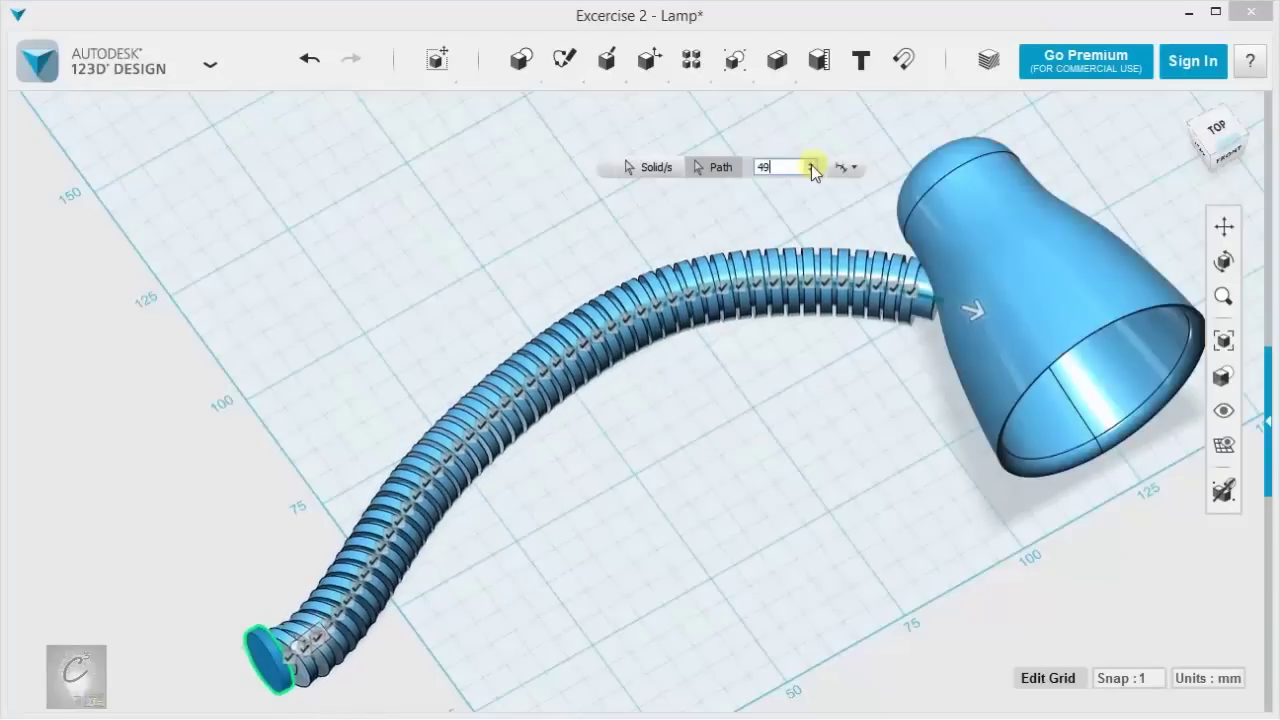
left_click(811, 164)
left_click(275, 421)
Step: Delete the original disc and the first four patterned discs at the neck tube's free end
right_click_drag(253, 473, 187, 472)
left_click(182, 458)
scroll(226, 571, "up", 5)
left_click(273, 425, "ctrl")
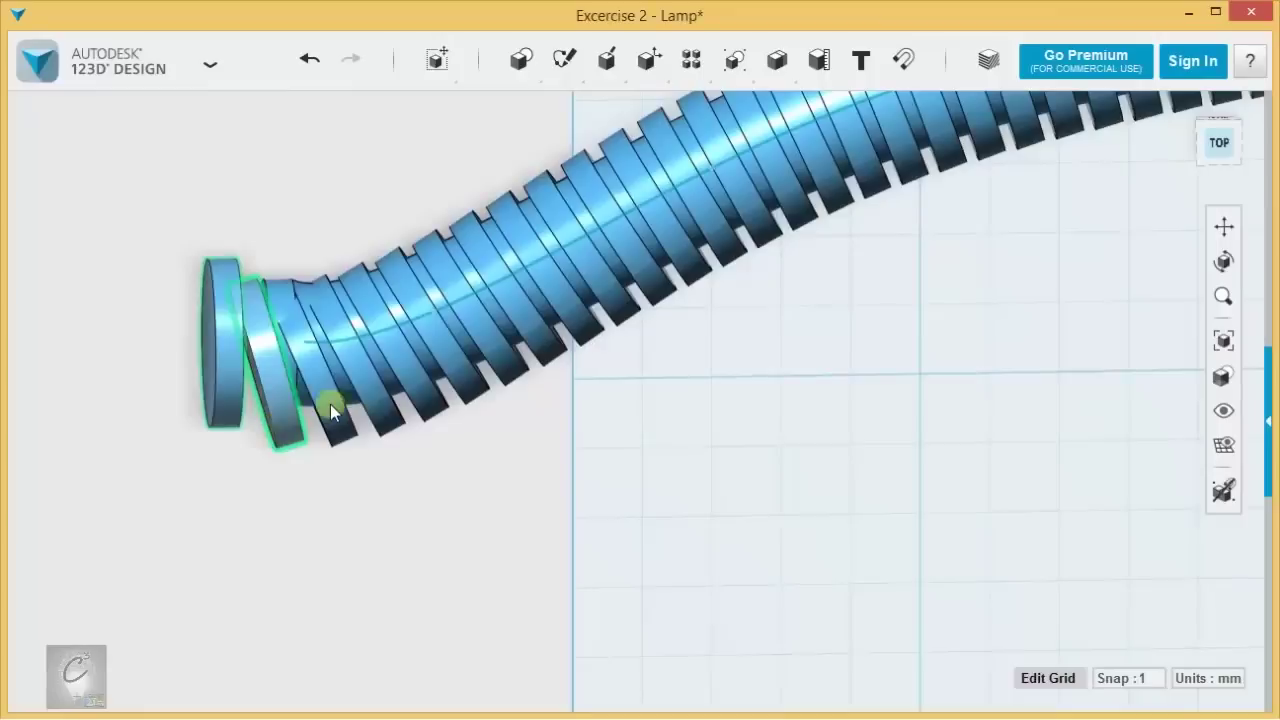
left_click(332, 406, "ctrl")
left_click(381, 402, "ctrl")
left_click(411, 386, "ctrl")
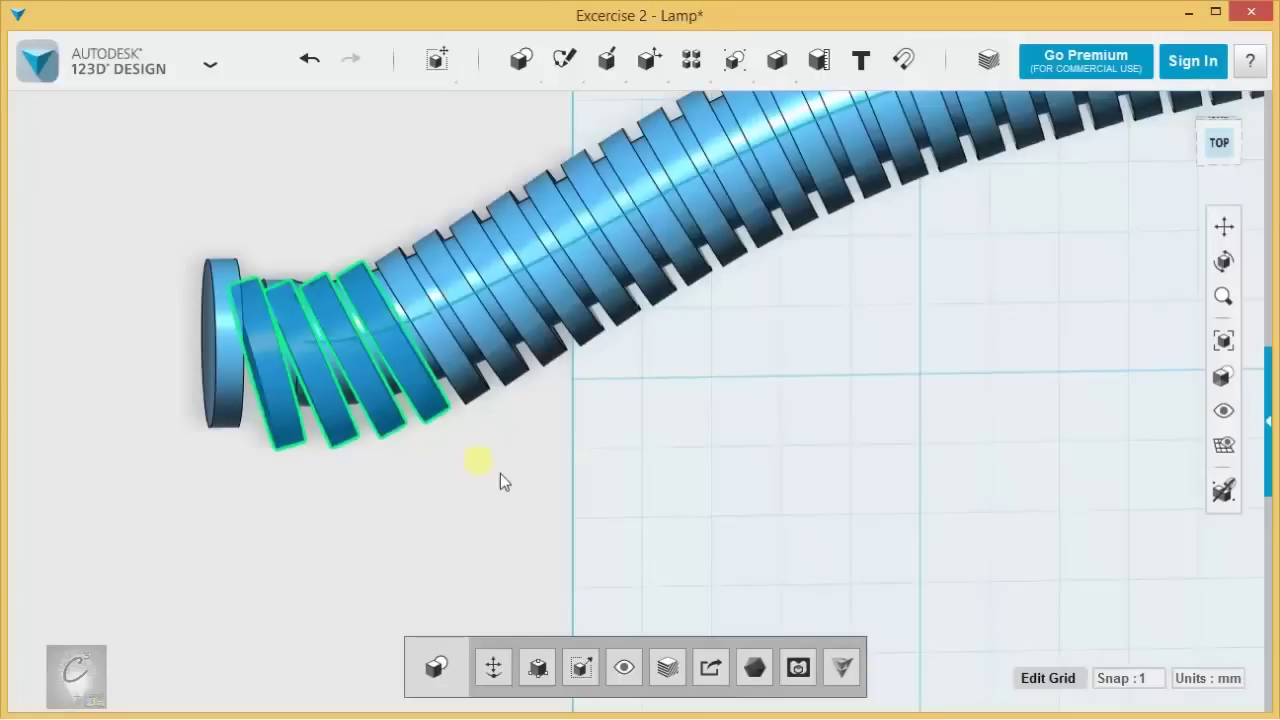
key("Delete")
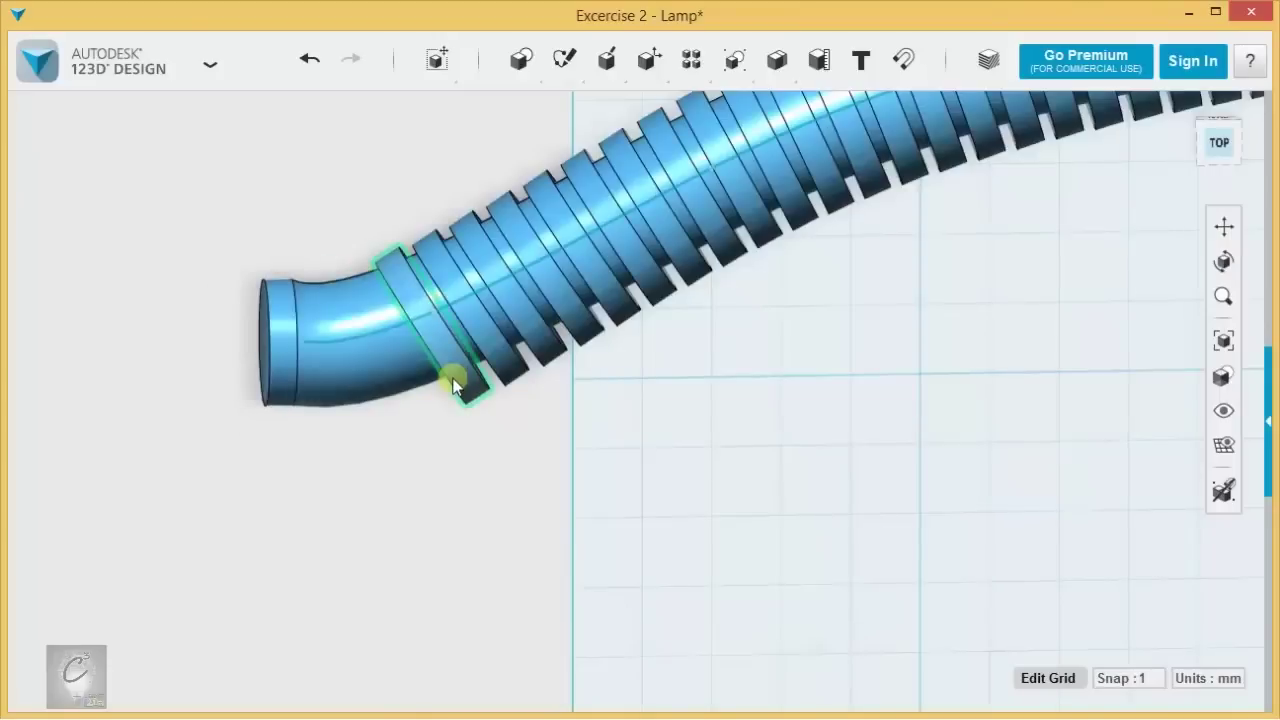
scroll(371, 246, "down", 2)
right_click_drag(735, 526, 771, 493)
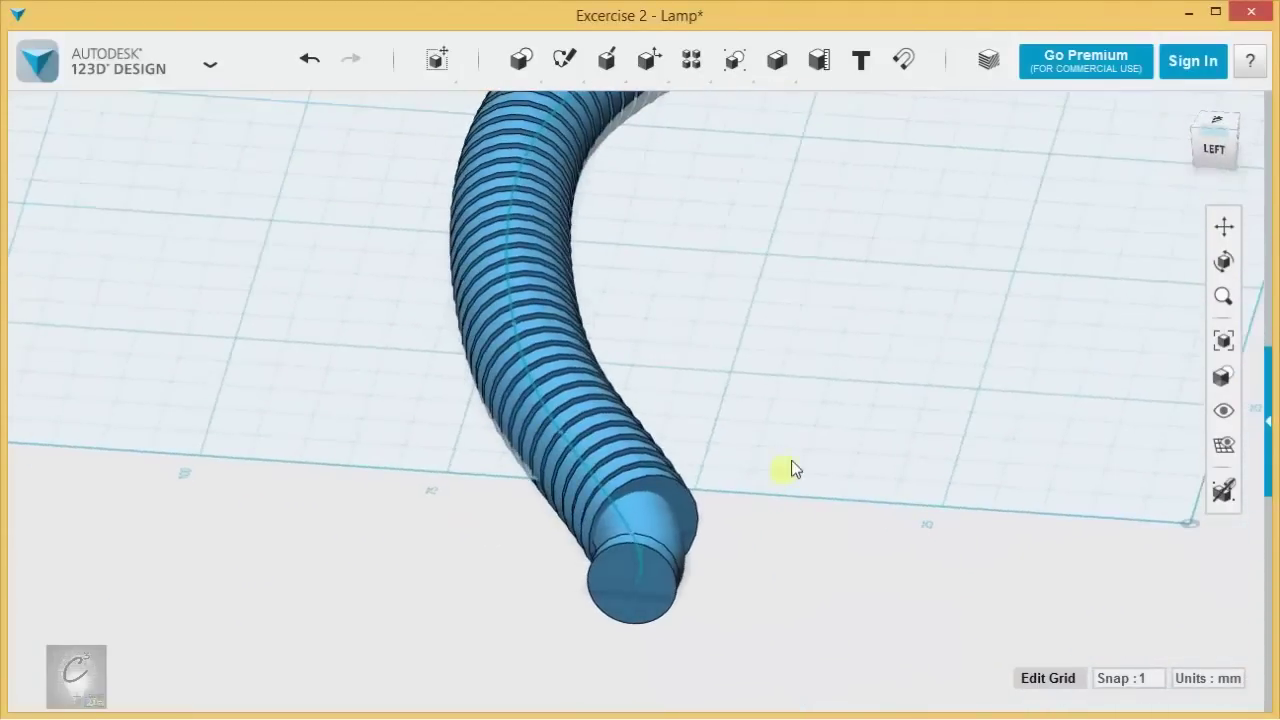
middle_click_drag(798, 392, 804, 484)
right_click_drag(814, 400, 693, 510)
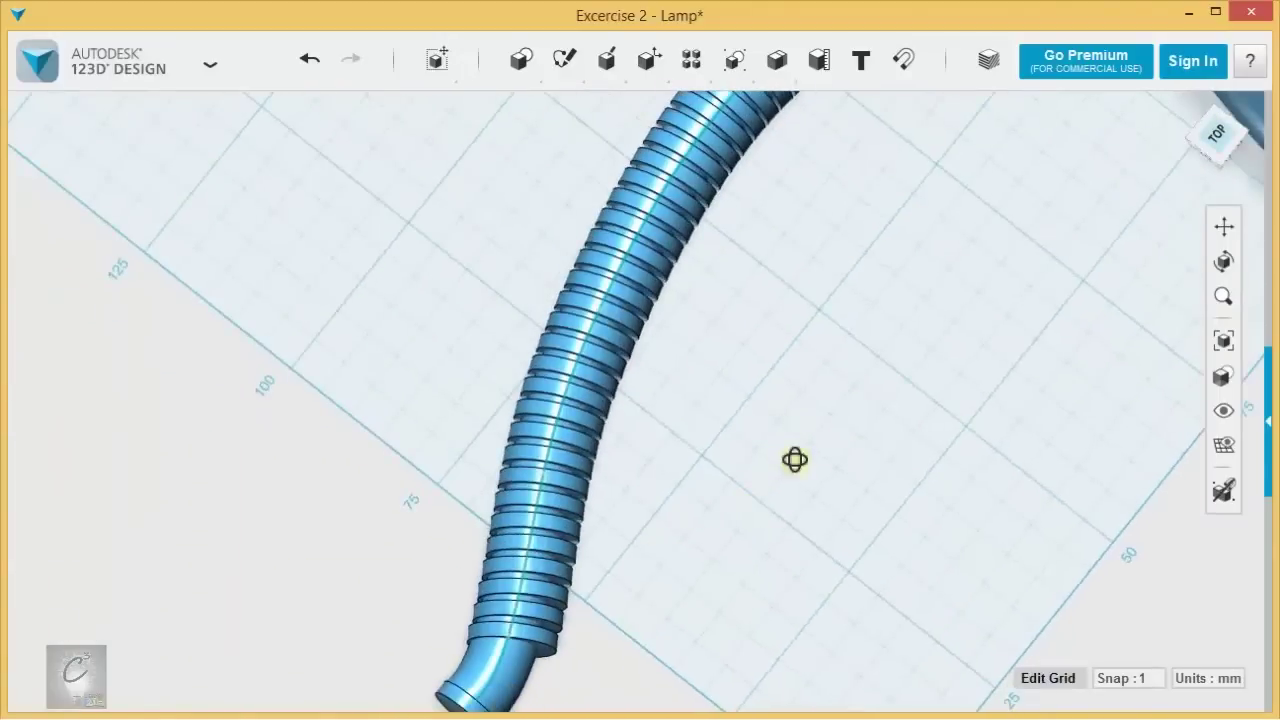